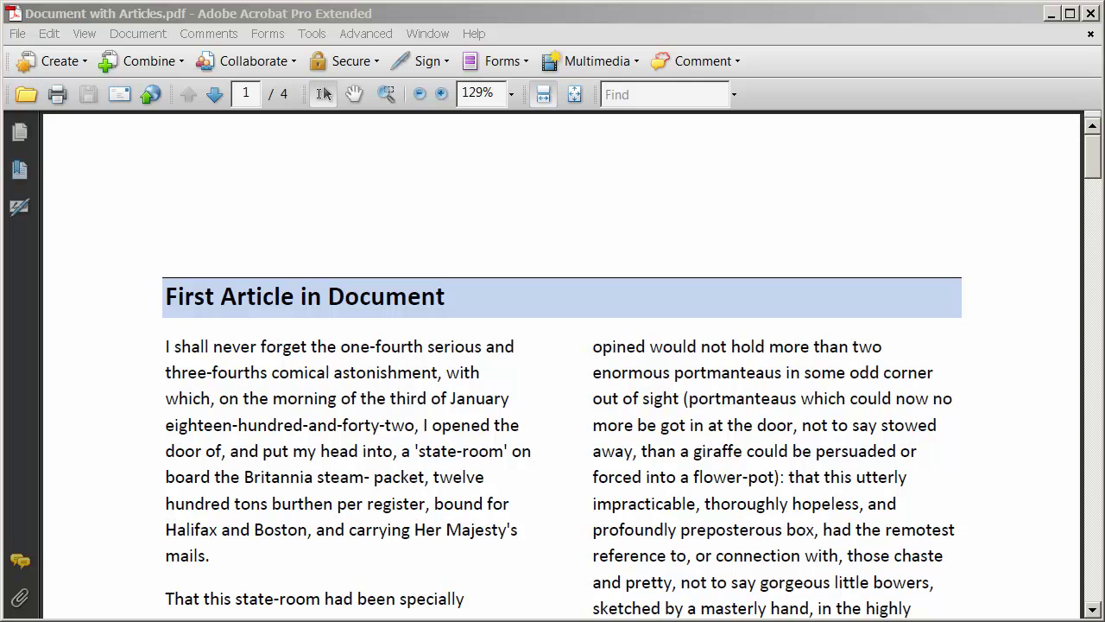
Scroll page 1 and highlight the '(Continued on Page 2)' note, then clear the selection.
{"action": "left_click", "coordinate": [447, 377]}
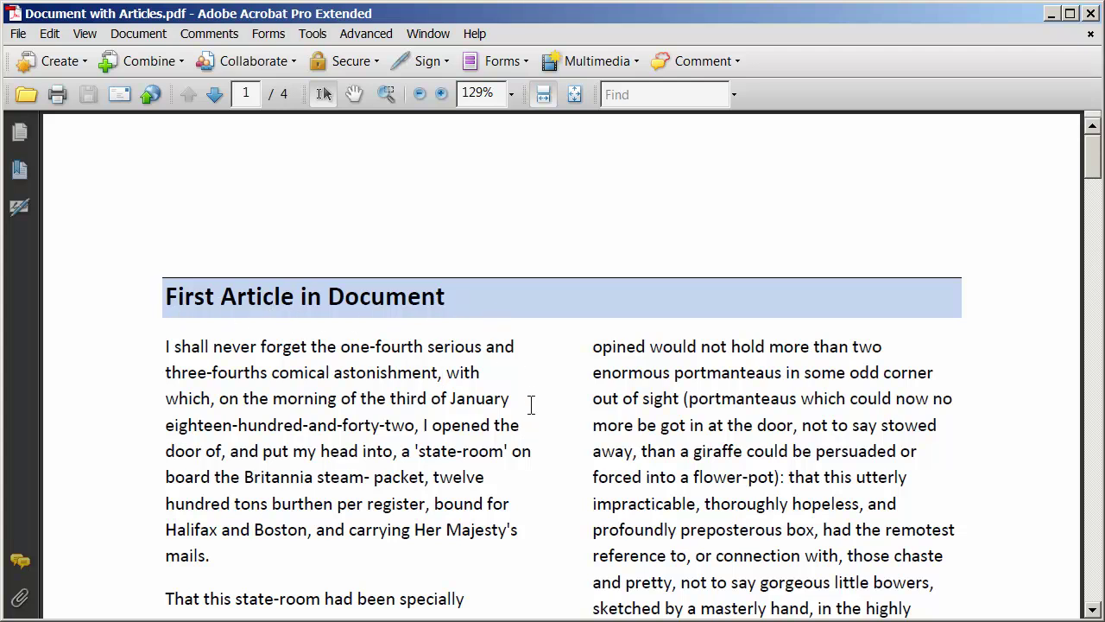
{"action": "scroll", "coordinate": [531, 404], "scroll_direction": "down", "scroll_amount": 10}
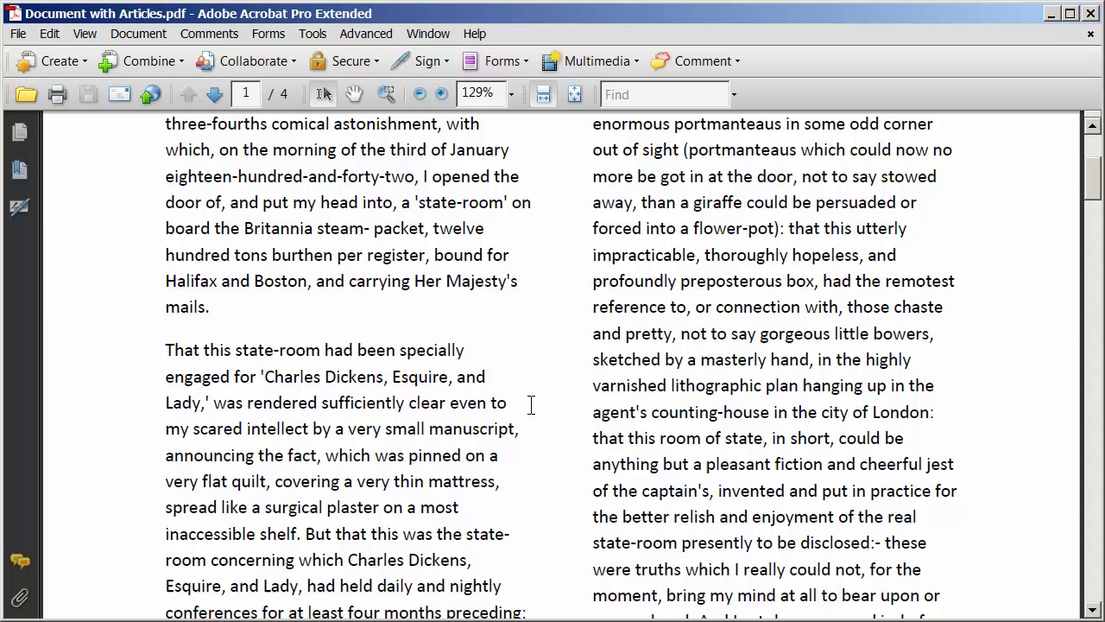
{"action": "scroll", "coordinate": [531, 404], "scroll_direction": "down", "scroll_amount": 1}
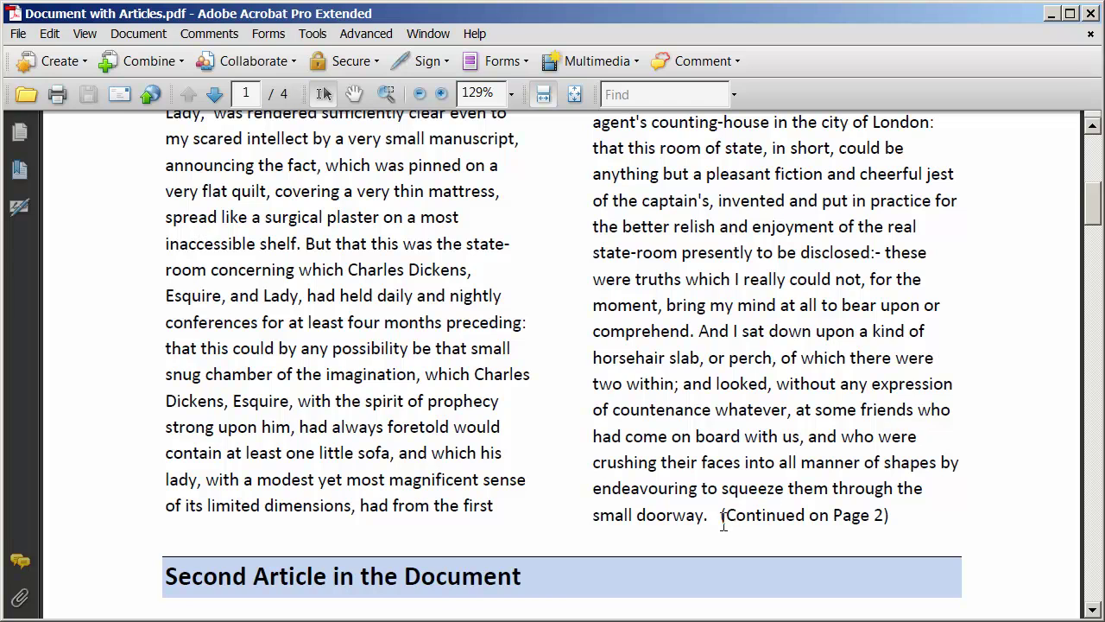
{"action": "left_click_drag", "start_coordinate": [722, 514], "coordinate": [893, 516]}
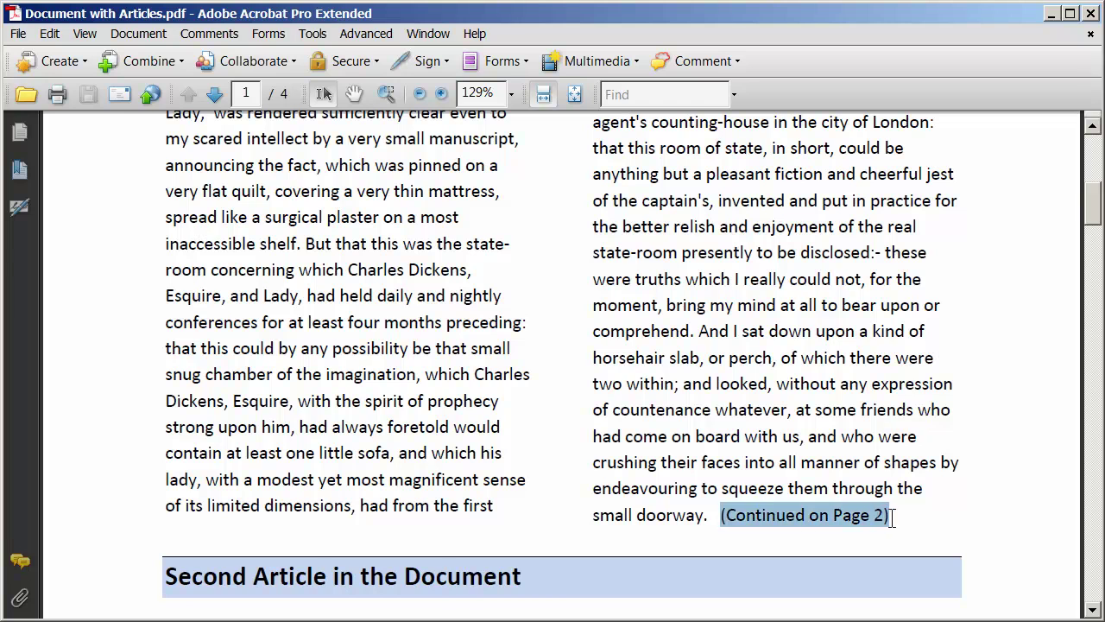
{"action": "left_click", "coordinate": [480, 447]}
Scroll through the later pages of the document and back up.
{"action": "scroll", "coordinate": [483, 440], "scroll_direction": "down", "scroll_amount": 1}
{"action": "scroll", "coordinate": [482, 440], "scroll_direction": "down", "scroll_amount": 2}
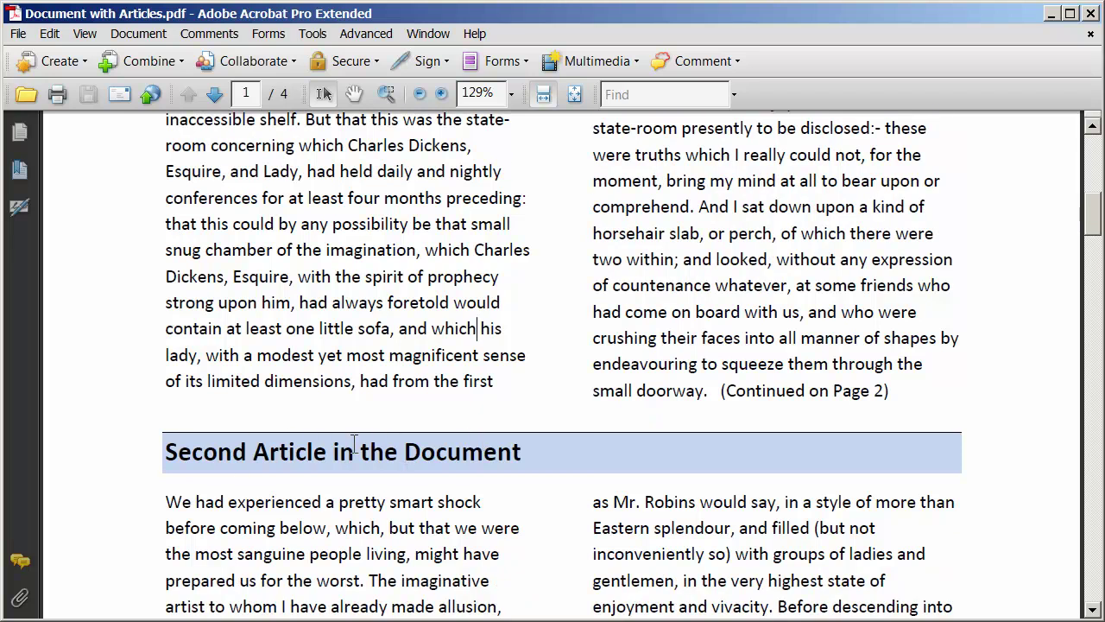
{"action": "scroll", "coordinate": [354, 442], "scroll_direction": "down", "scroll_amount": 3}
{"action": "scroll", "coordinate": [354, 446], "scroll_direction": "down", "scroll_amount": 8}
{"action": "scroll", "coordinate": [351, 446], "scroll_direction": "down", "scroll_amount": 3}
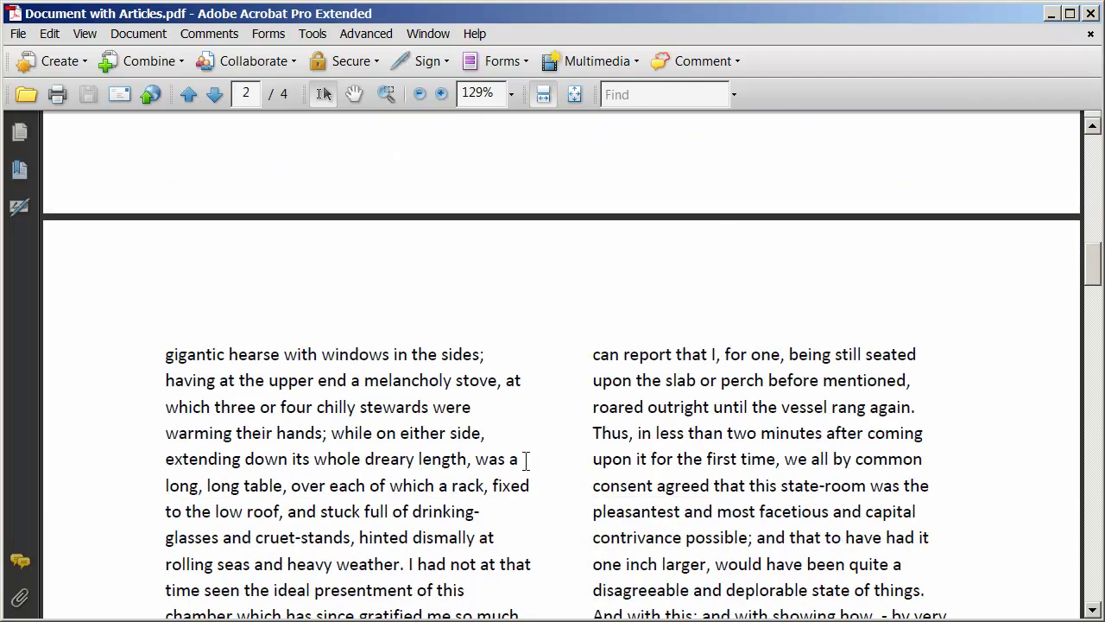
{"action": "scroll", "coordinate": [525, 458], "scroll_direction": "down", "scroll_amount": 11}
{"action": "scroll", "coordinate": [522, 458], "scroll_direction": "down", "scroll_amount": 6}
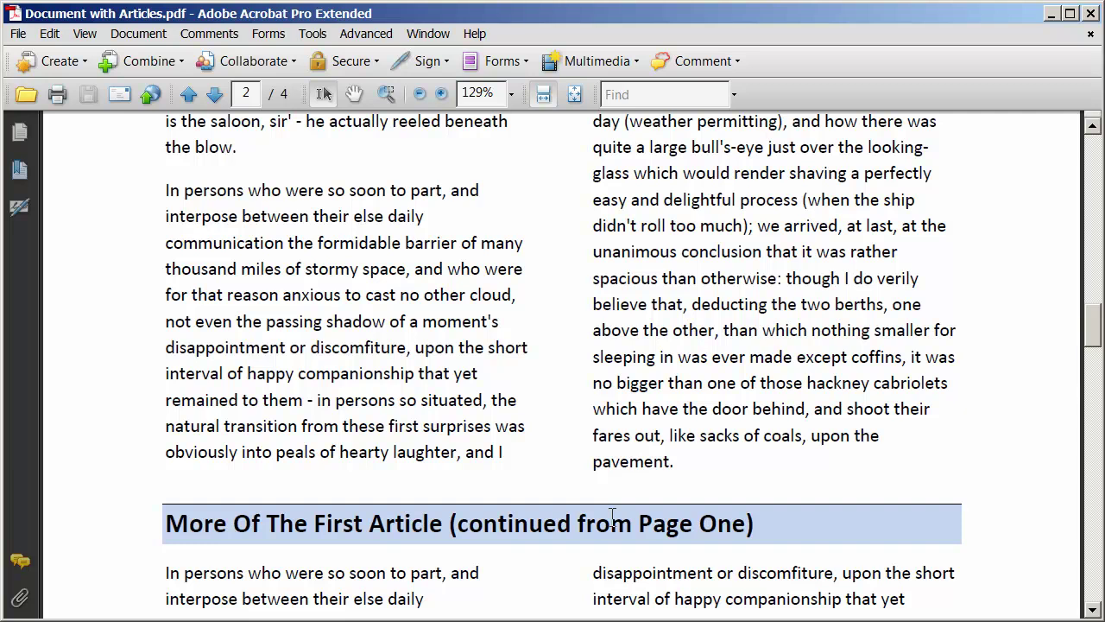
{"action": "scroll", "coordinate": [613, 515], "scroll_direction": "up", "scroll_amount": 15}
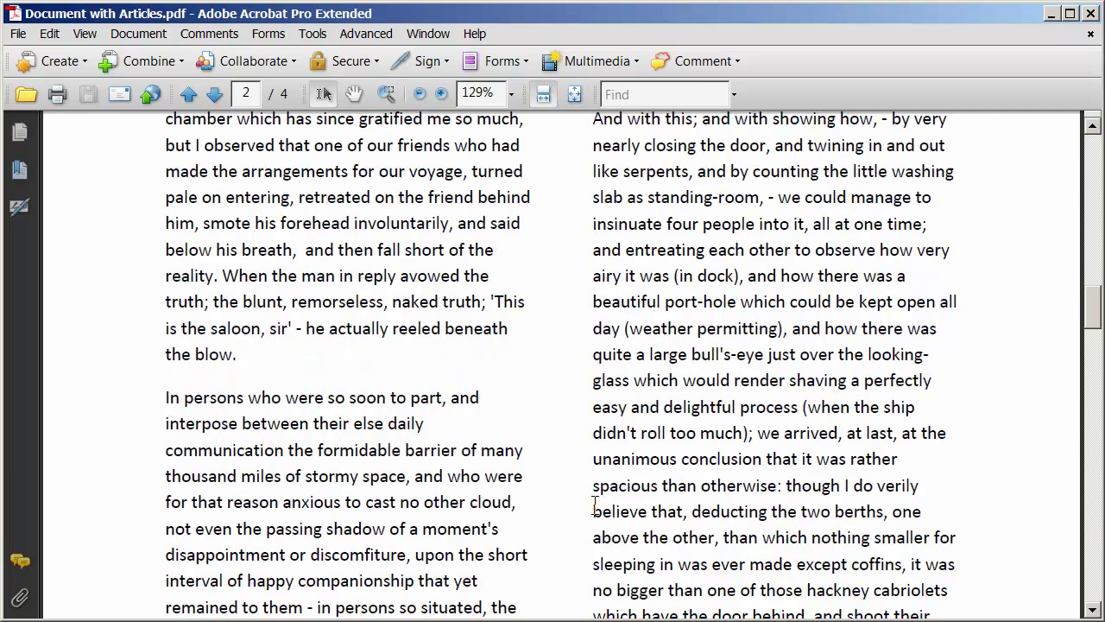
{"action": "scroll", "coordinate": [592, 502], "scroll_direction": "up", "scroll_amount": 15}
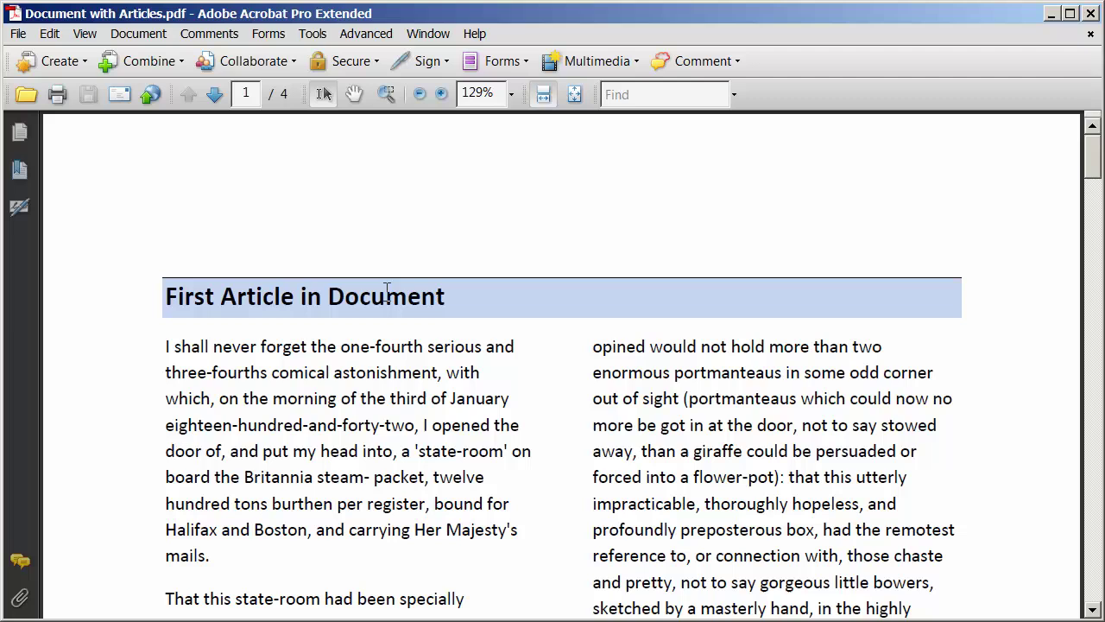
Show the Articles navigation panel, then hide it again.
{"action": "left_click", "coordinate": [84, 35]}
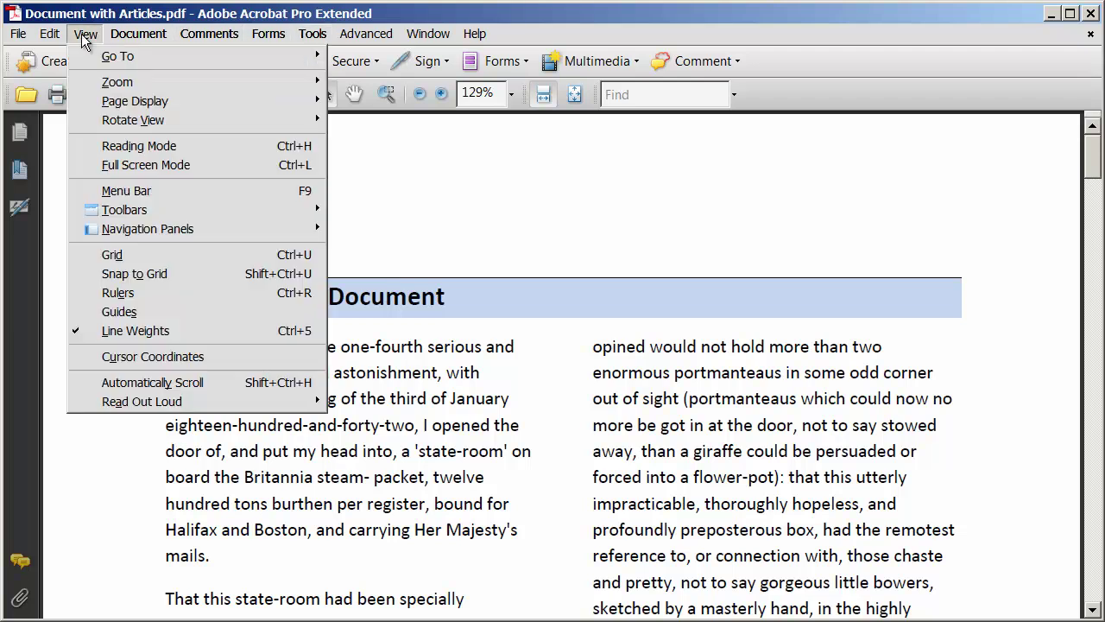
{"action": "mouse_move", "coordinate": [149, 231]}
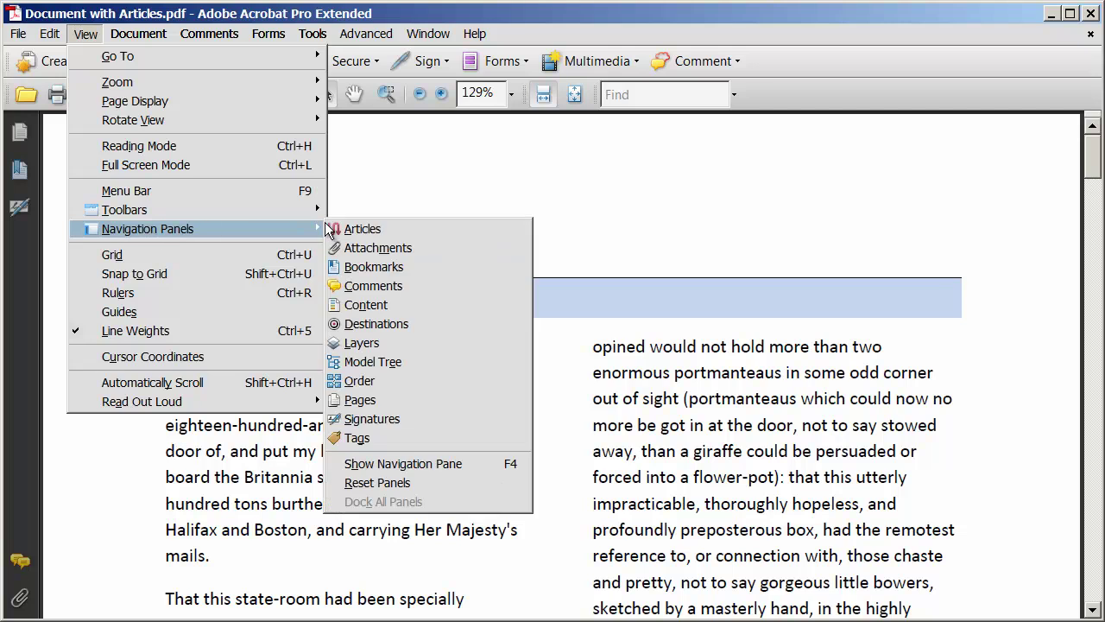
{"action": "left_click", "coordinate": [381, 229]}
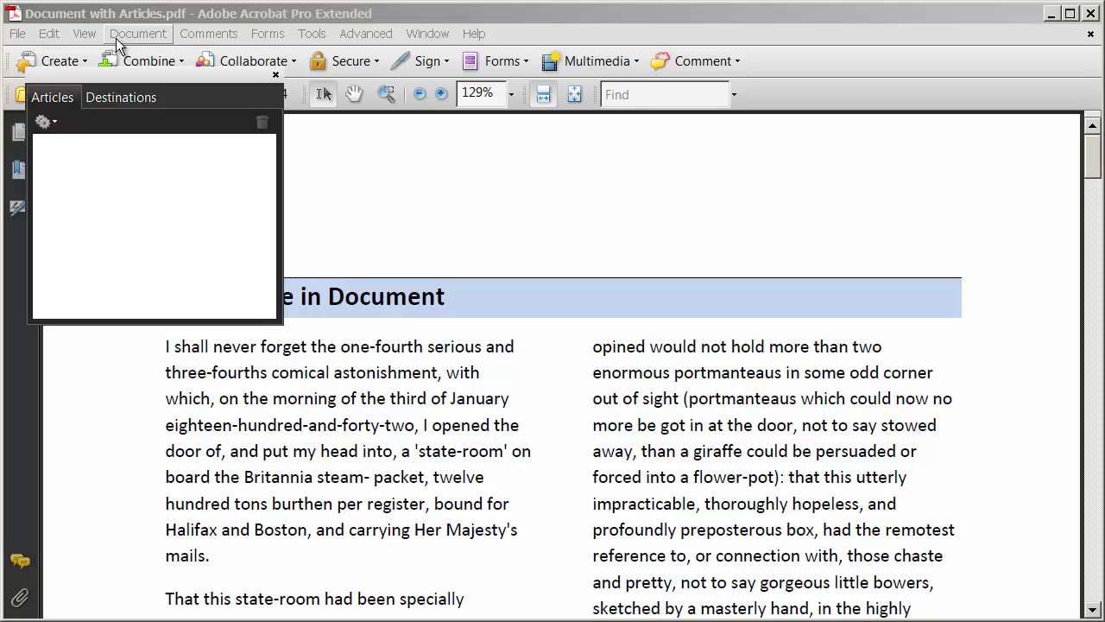
{"action": "left_click", "coordinate": [84, 38]}
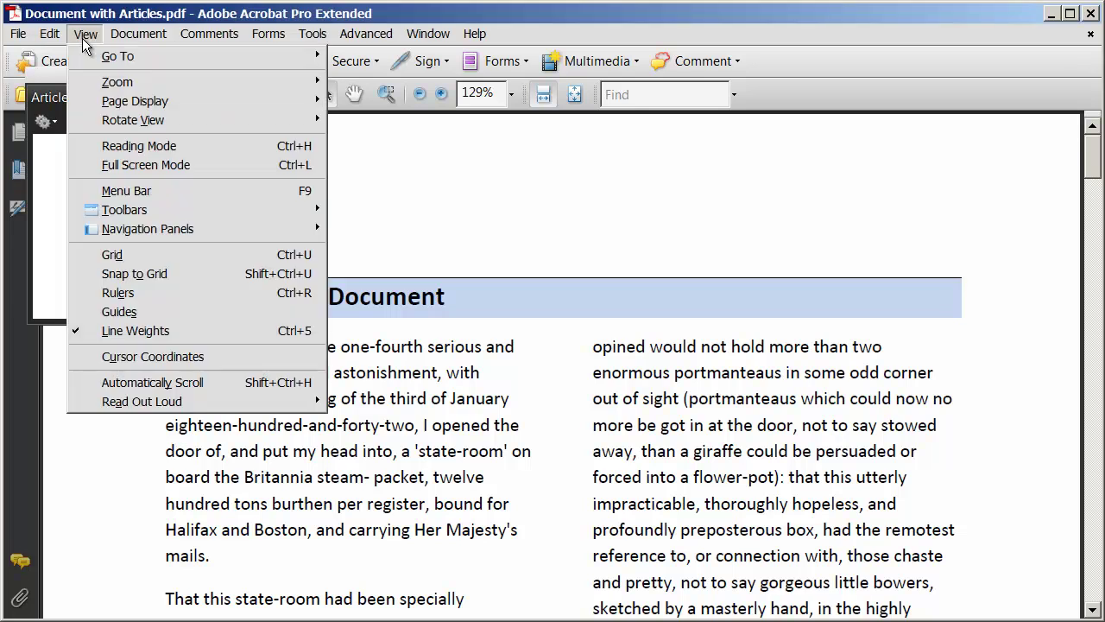
{"action": "mouse_move", "coordinate": [170, 231]}
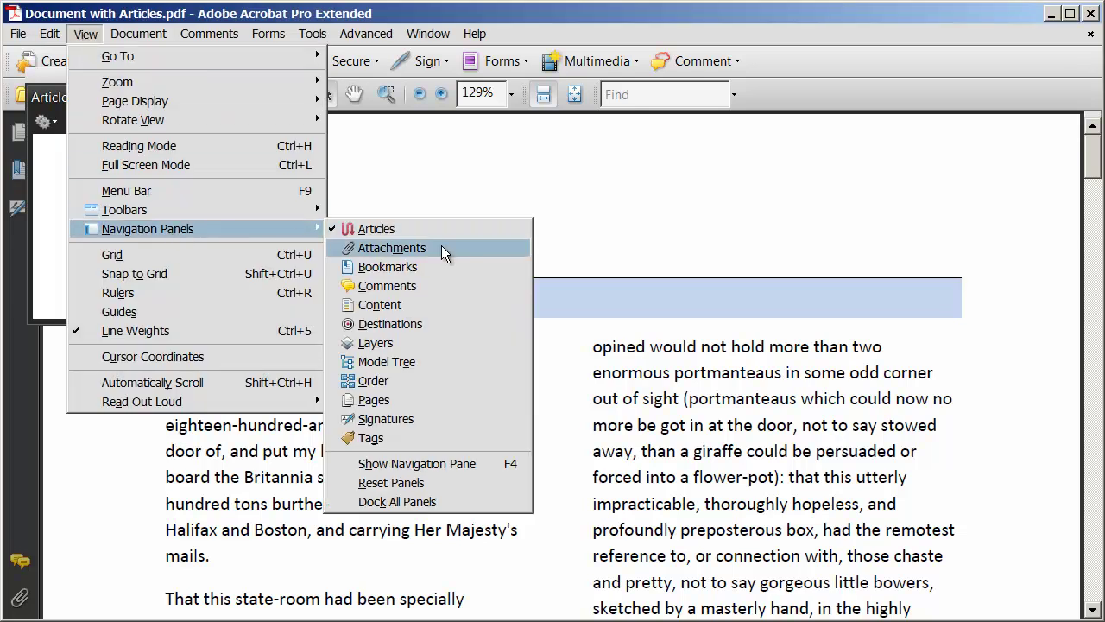
{"action": "left_click", "coordinate": [371, 229]}
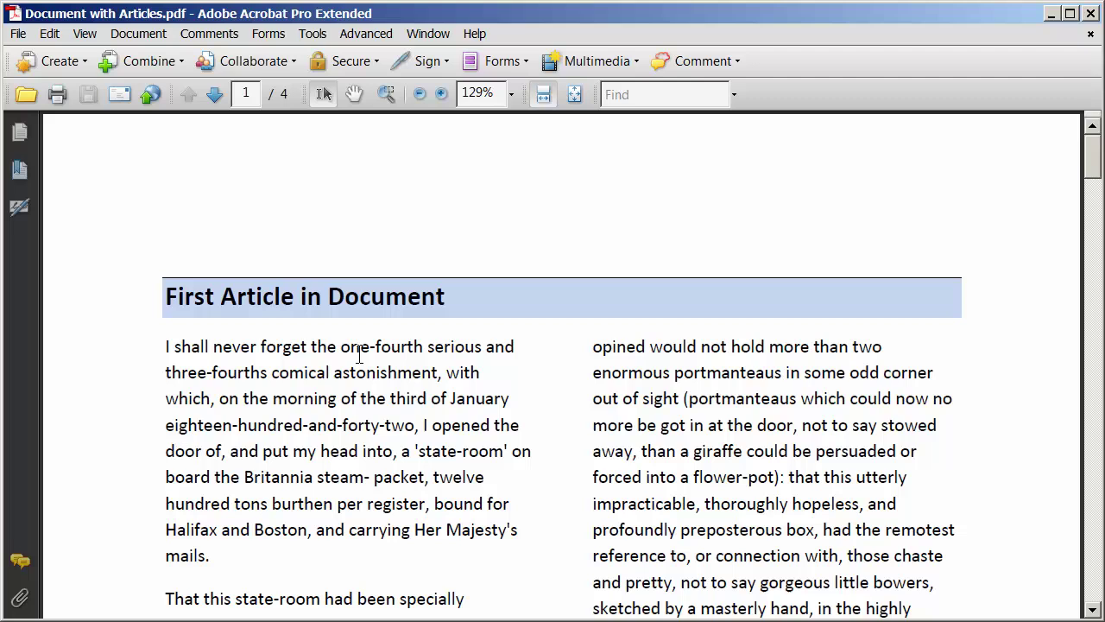
Activate the Article Tool from the Advanced Editing tools.
{"action": "left_click", "coordinate": [309, 36]}
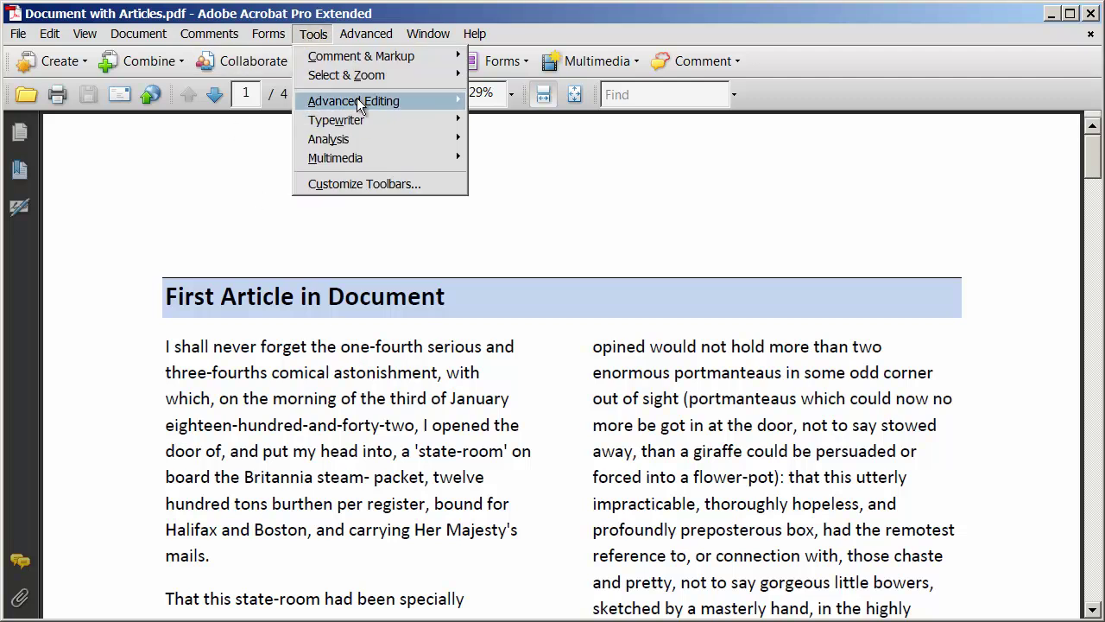
{"action": "mouse_move", "coordinate": [358, 104]}
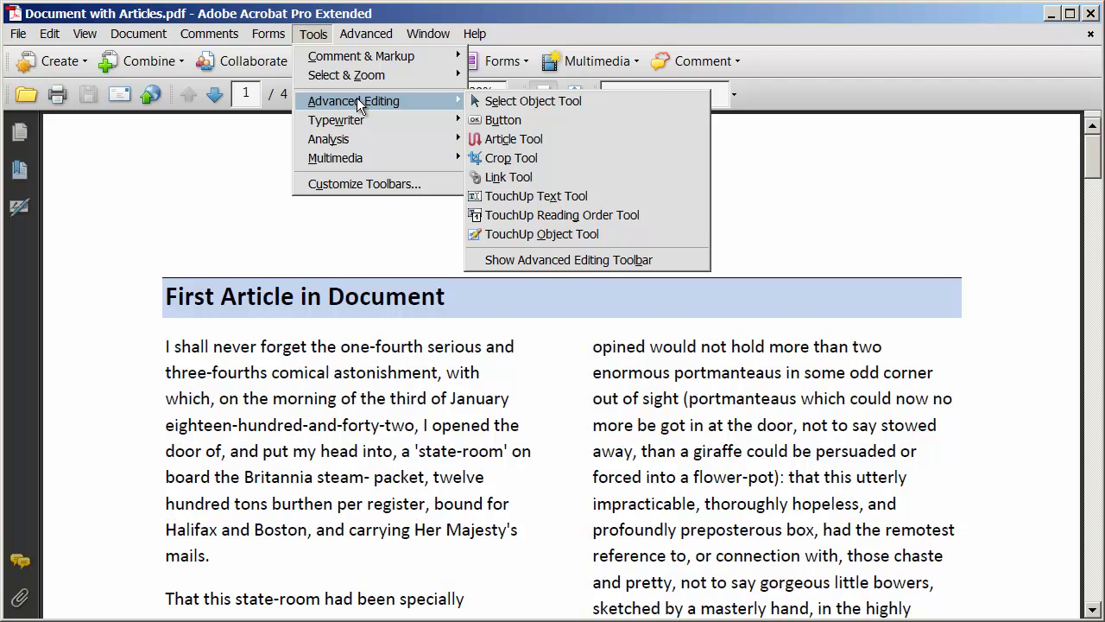
{"action": "left_click", "coordinate": [514, 139]}
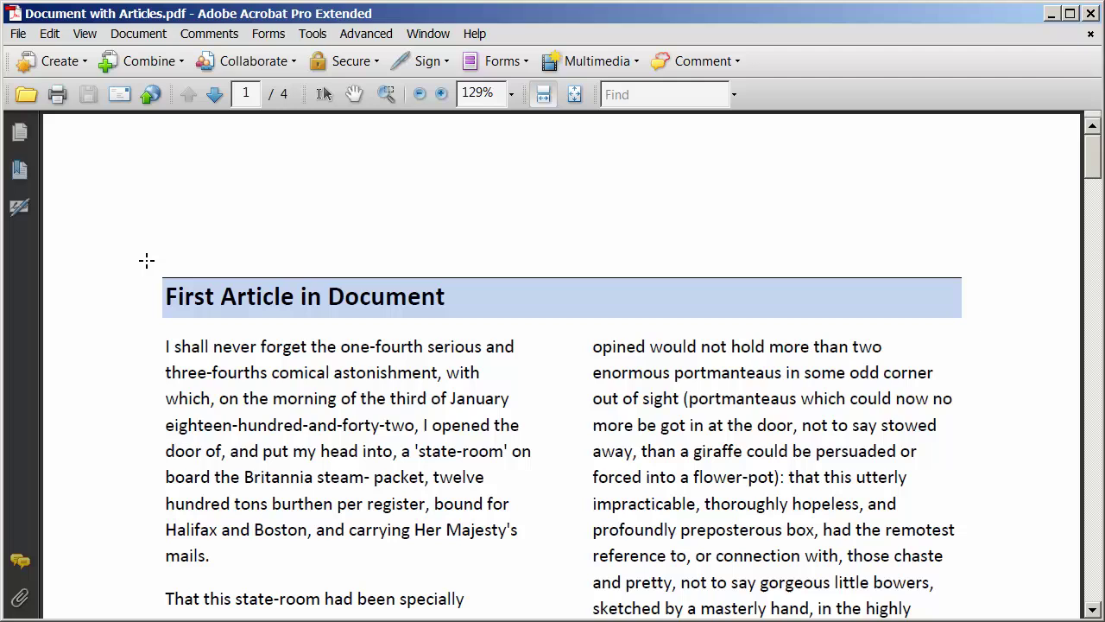
Draw article box 1-1 around page 1's heading and both text columns.
{"action": "left_click_drag", "start_coordinate": [146, 260], "coordinate": [1003, 407]}
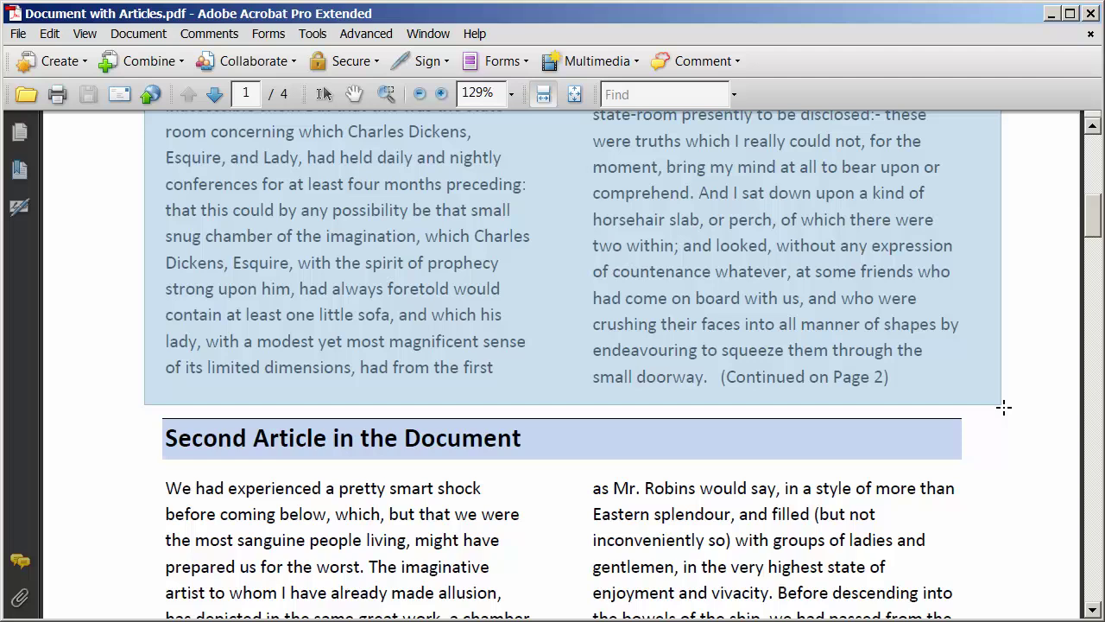
{"action": "left_click_drag", "start_coordinate": [1004, 407], "coordinate": [1003, 407]}
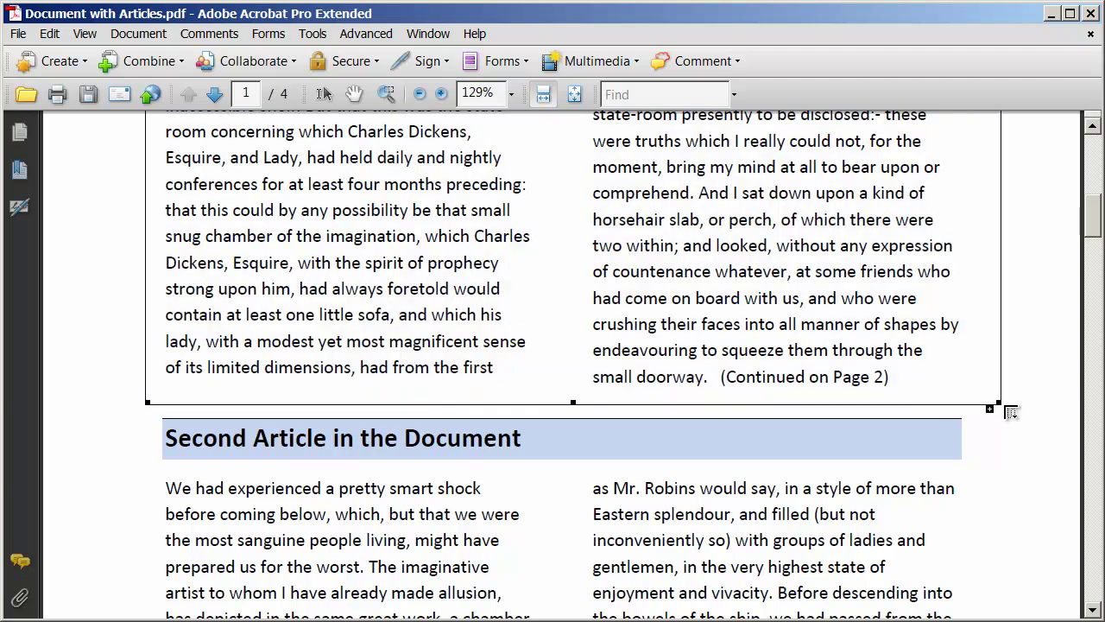
{"action": "scroll", "coordinate": [565, 420], "scroll_direction": "up", "scroll_amount": 7}
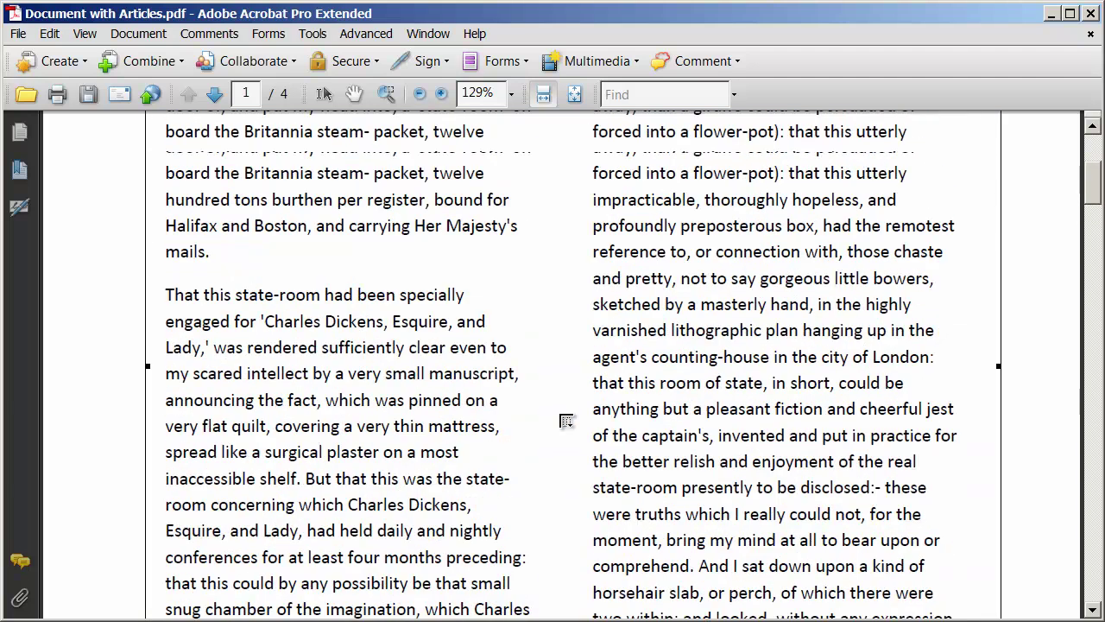
{"action": "scroll", "coordinate": [565, 420], "scroll_direction": "up", "scroll_amount": 2}
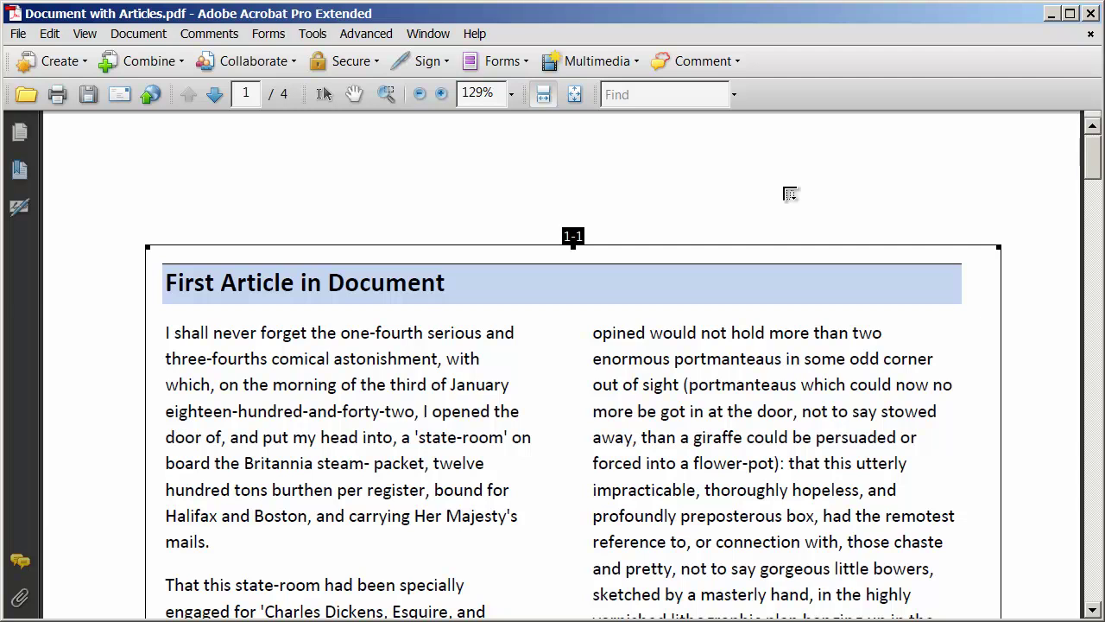
On page 2, box the 'More Of The First Article' section as article box 1-2.
{"action": "scroll", "coordinate": [790, 193], "scroll_direction": "down", "scroll_amount": 10}
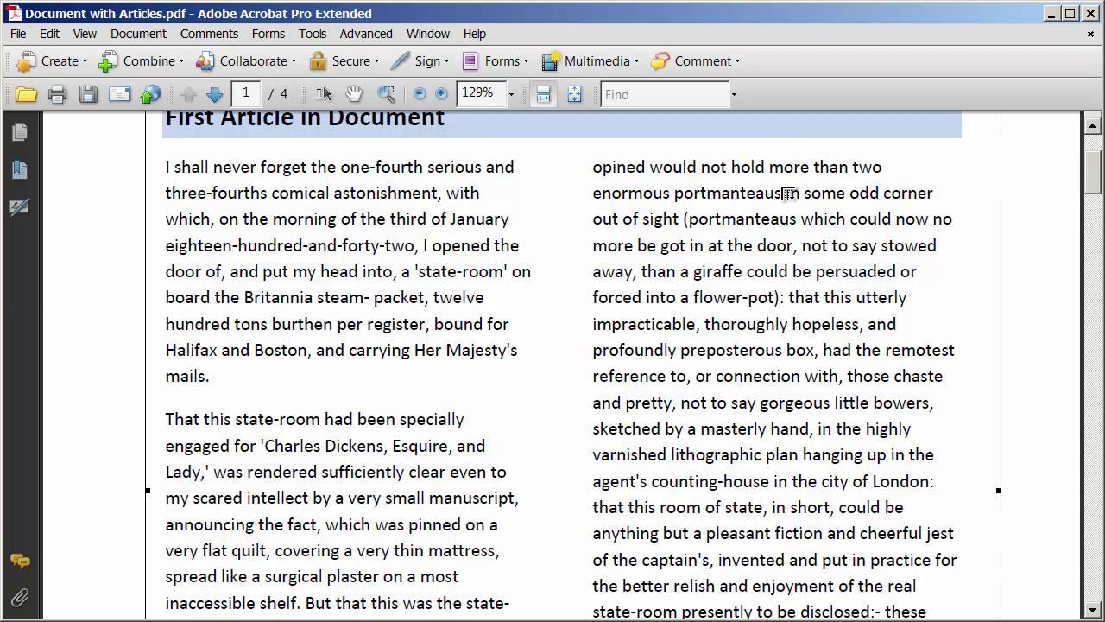
{"action": "scroll", "coordinate": [790, 194], "scroll_direction": "down", "scroll_amount": 2}
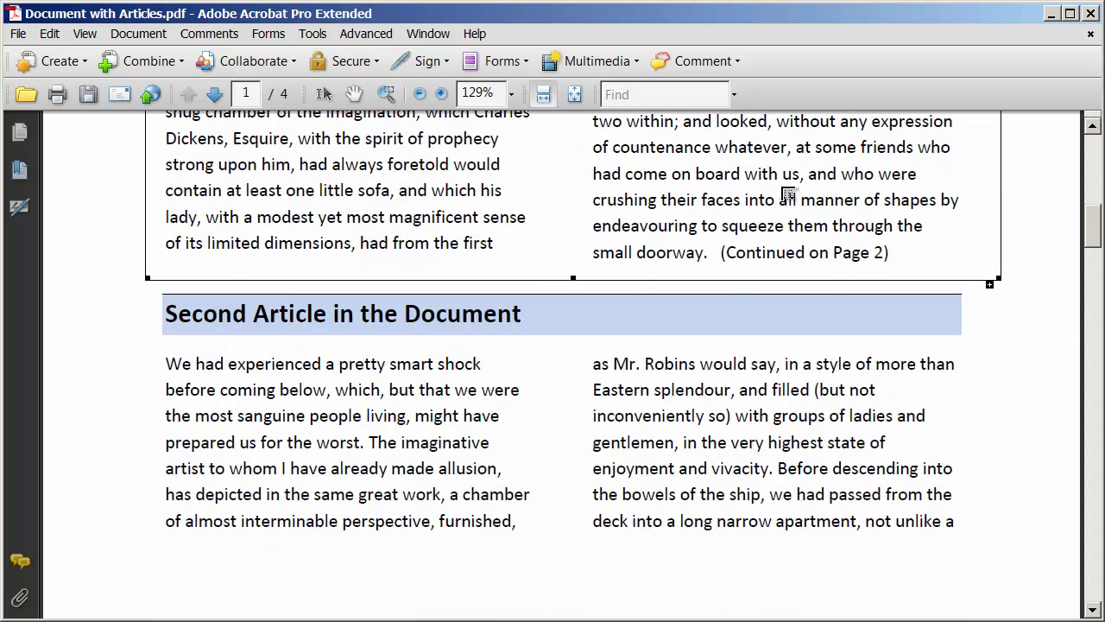
{"action": "scroll", "coordinate": [609, 333], "scroll_direction": "down", "scroll_amount": 4}
{"action": "scroll", "coordinate": [609, 333], "scroll_direction": "down", "scroll_amount": 9}
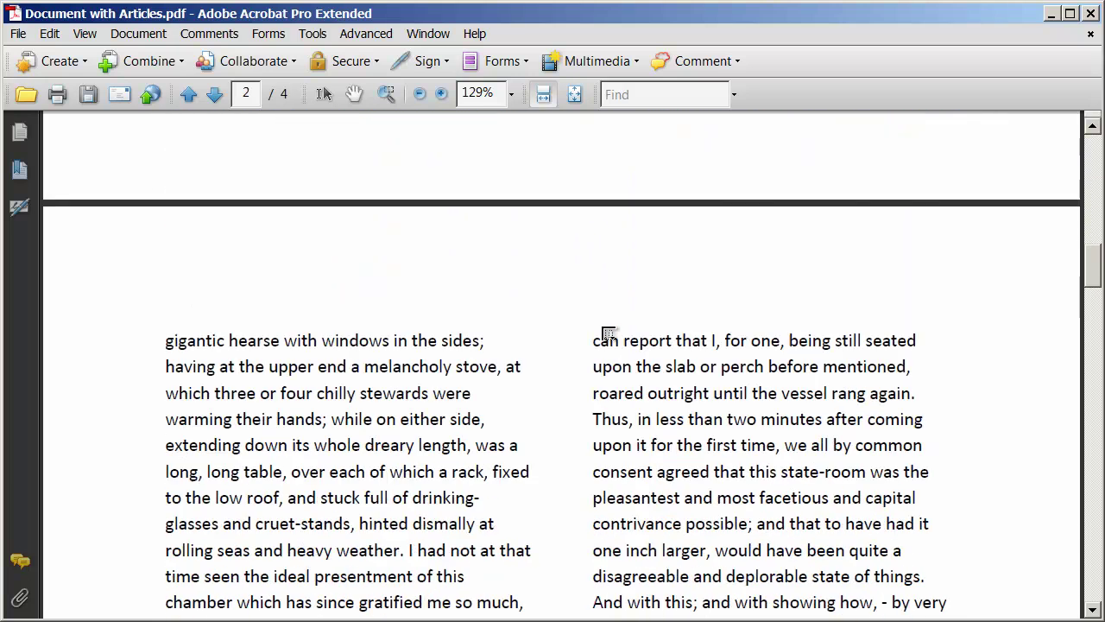
{"action": "scroll", "coordinate": [608, 333], "scroll_direction": "down", "scroll_amount": 7}
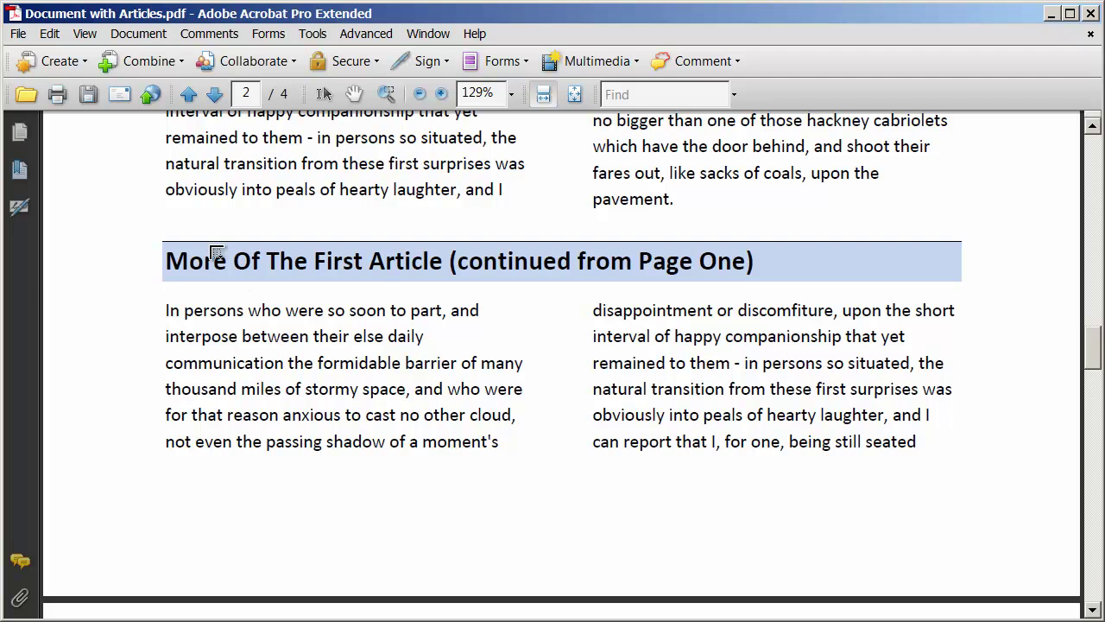
{"action": "left_click_drag", "start_coordinate": [142, 225], "coordinate": [1035, 497]}
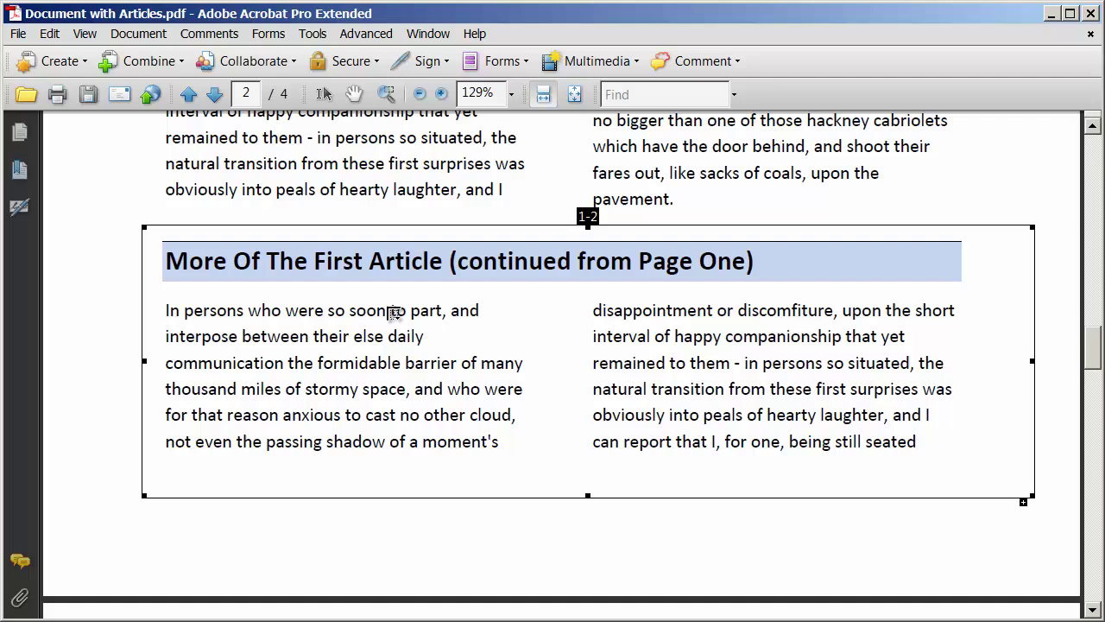
{"action": "scroll", "coordinate": [394, 312], "scroll_direction": "down", "scroll_amount": 10}
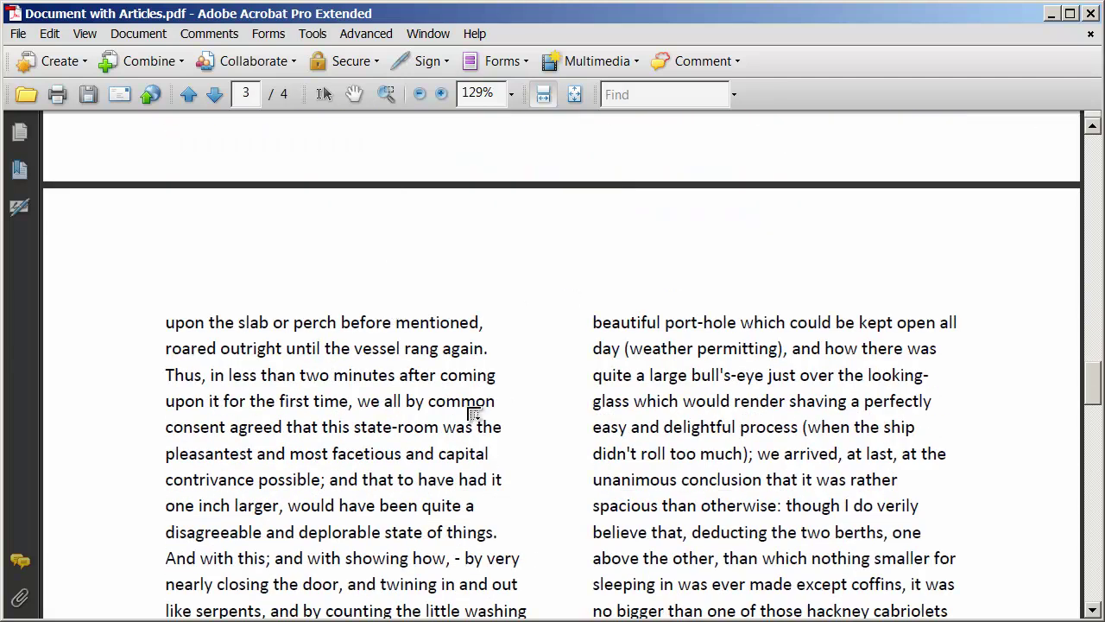
{"action": "scroll", "coordinate": [501, 452], "scroll_direction": "down", "scroll_amount": 5}
{"action": "scroll", "coordinate": [499, 454], "scroll_direction": "down", "scroll_amount": 1}
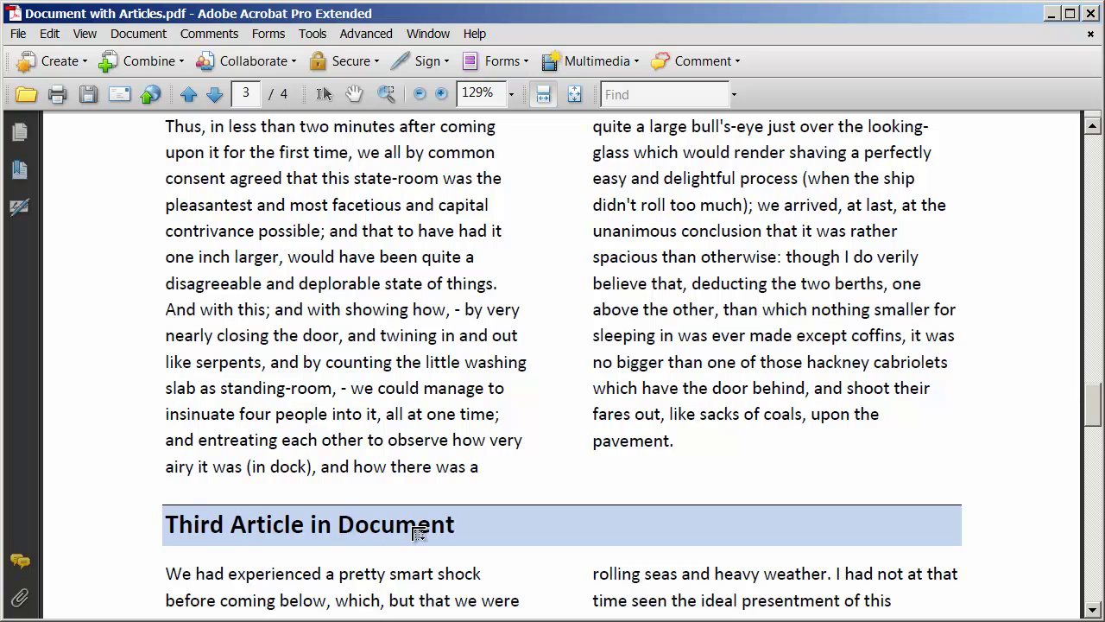
{"action": "scroll", "coordinate": [418, 533], "scroll_direction": "up", "scroll_amount": 2}
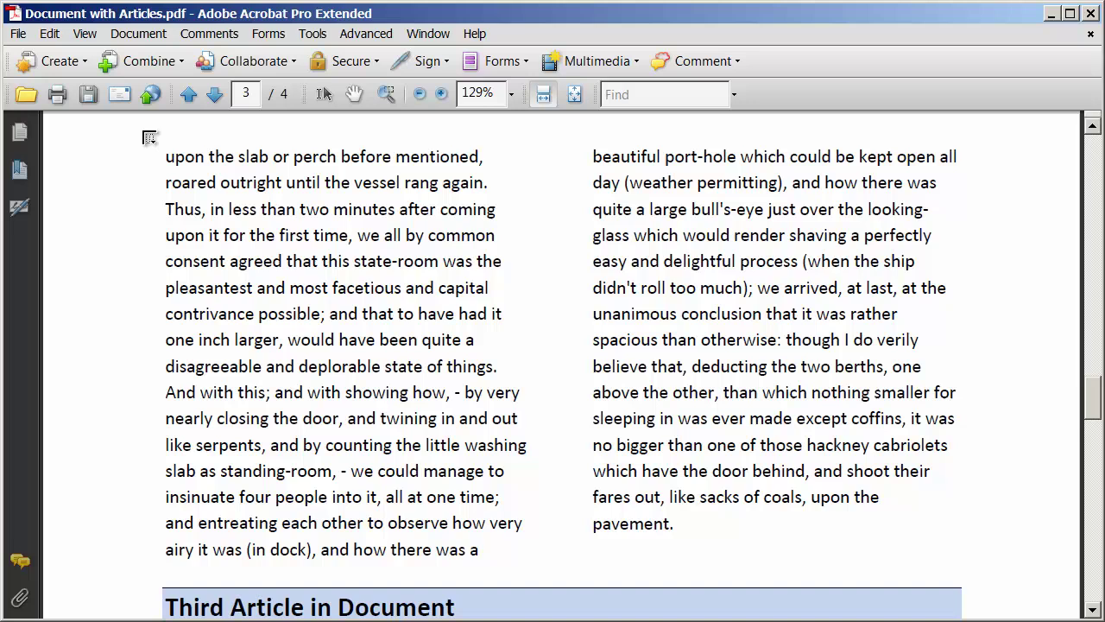
Box the continuation text atop page 3 as 1-3 and end the article thread.
{"action": "left_click_drag", "start_coordinate": [145, 133], "coordinate": [1002, 574]}
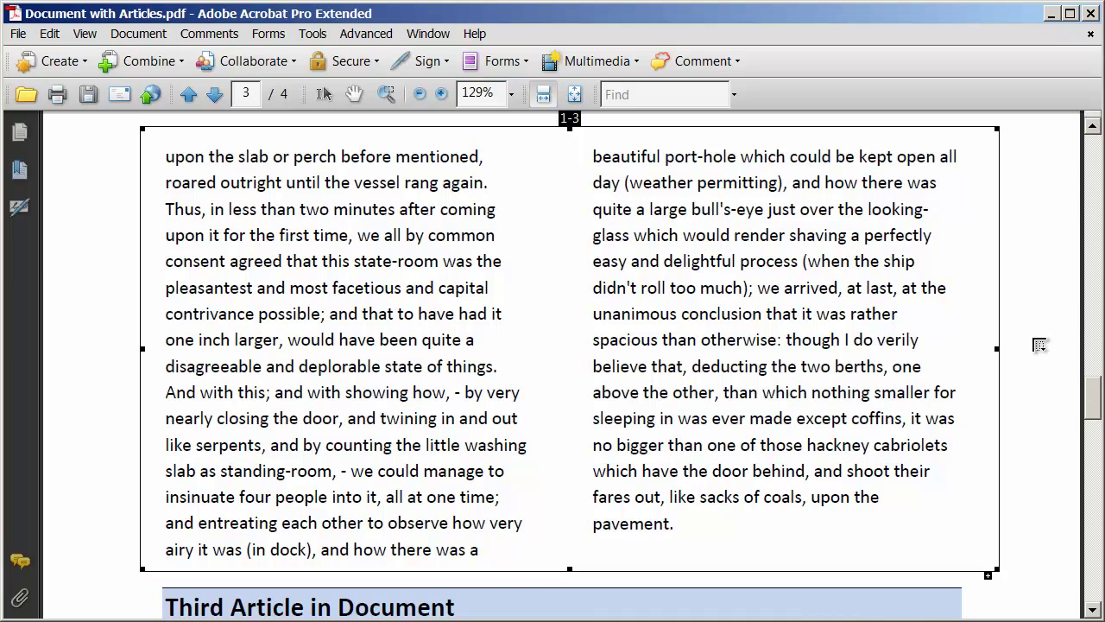
{"action": "key", "text": "Return"}
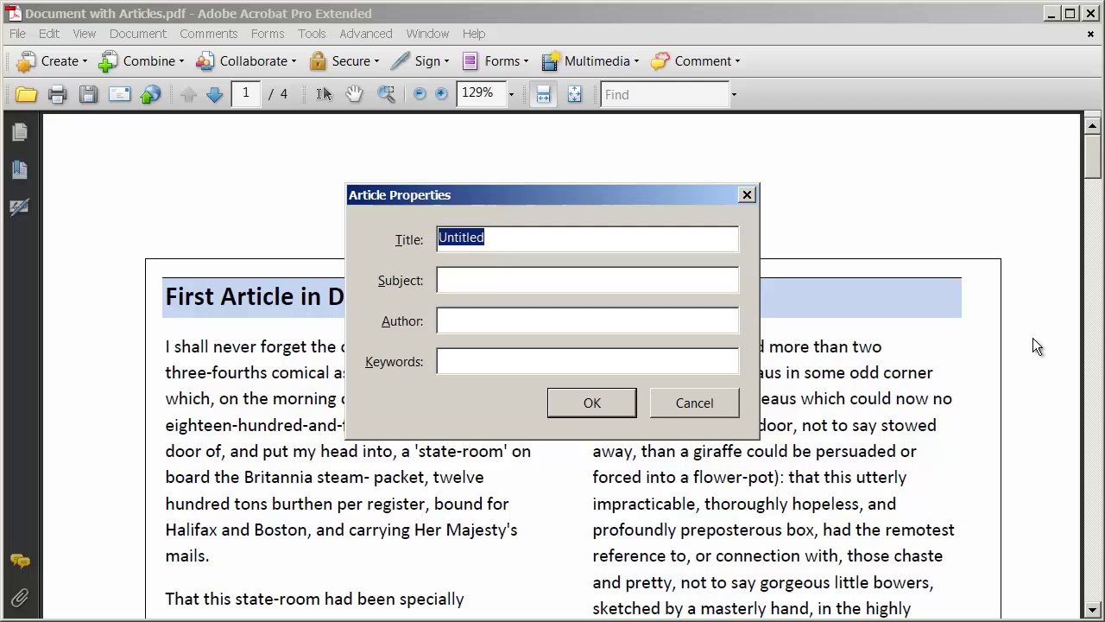
Title the article 'First Article in Document', enter the author's name, and confirm.
{"action": "type", "text": "First "}
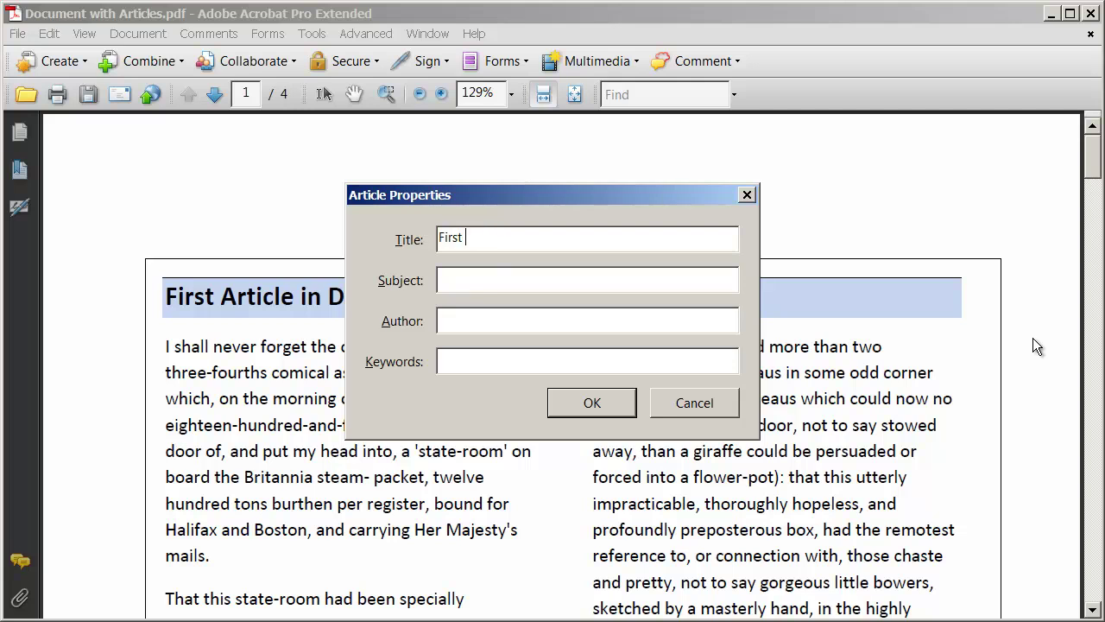
{"action": "type", "text": "Article in Document"}
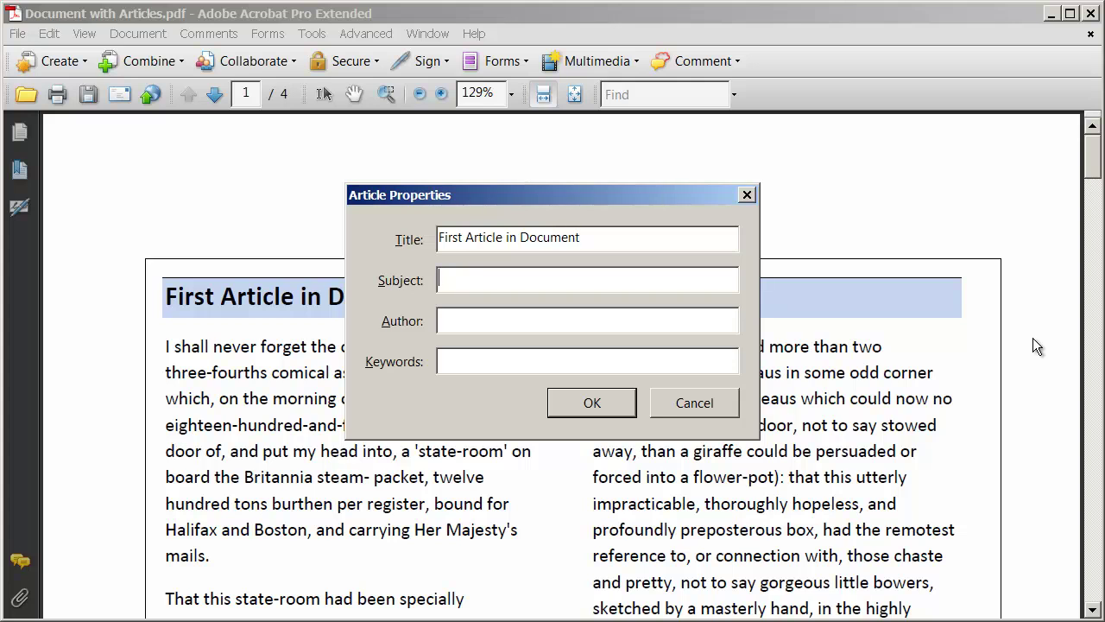
{"action": "type", "text": "John Smith"}
{"action": "left_click", "coordinate": [607, 412]}
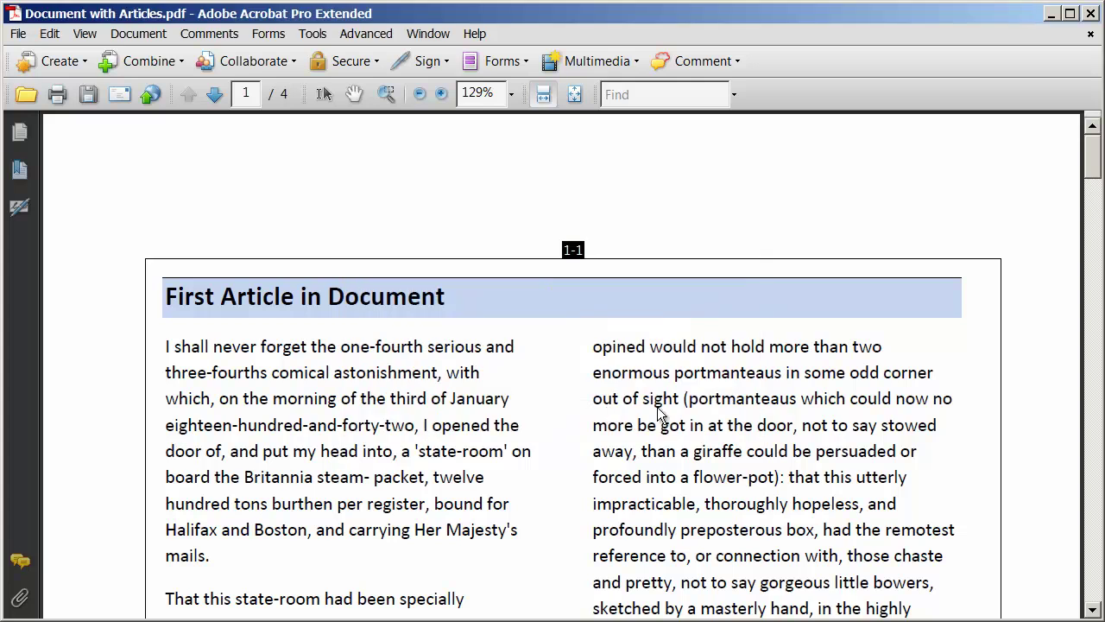
{"action": "scroll", "coordinate": [698, 423], "scroll_direction": "down", "scroll_amount": 4}
{"action": "scroll", "coordinate": [697, 423], "scroll_direction": "down", "scroll_amount": 14}
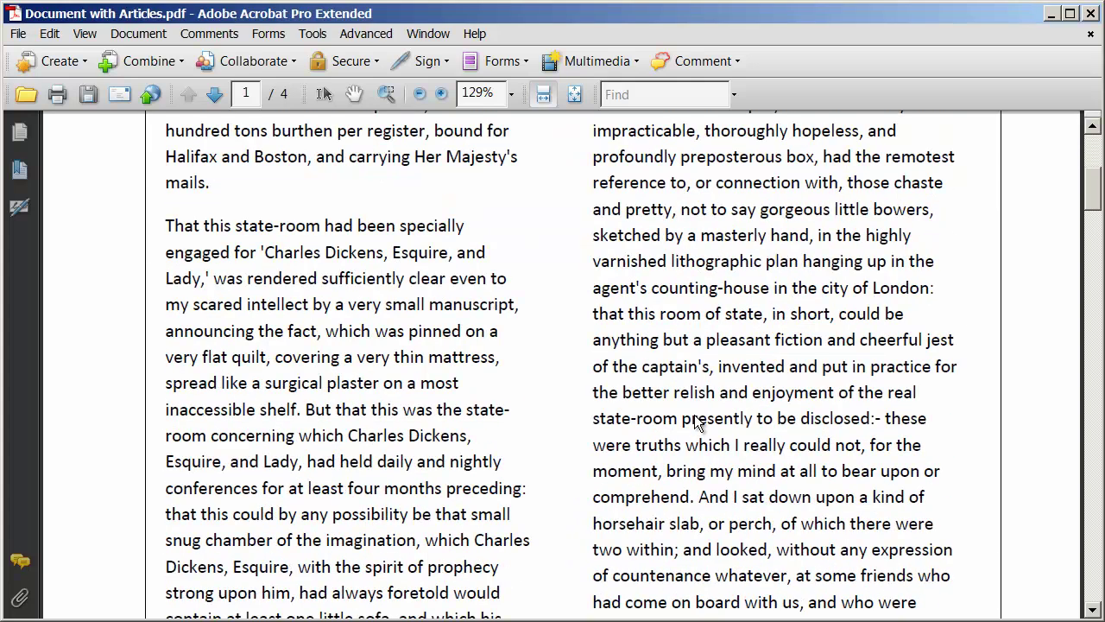
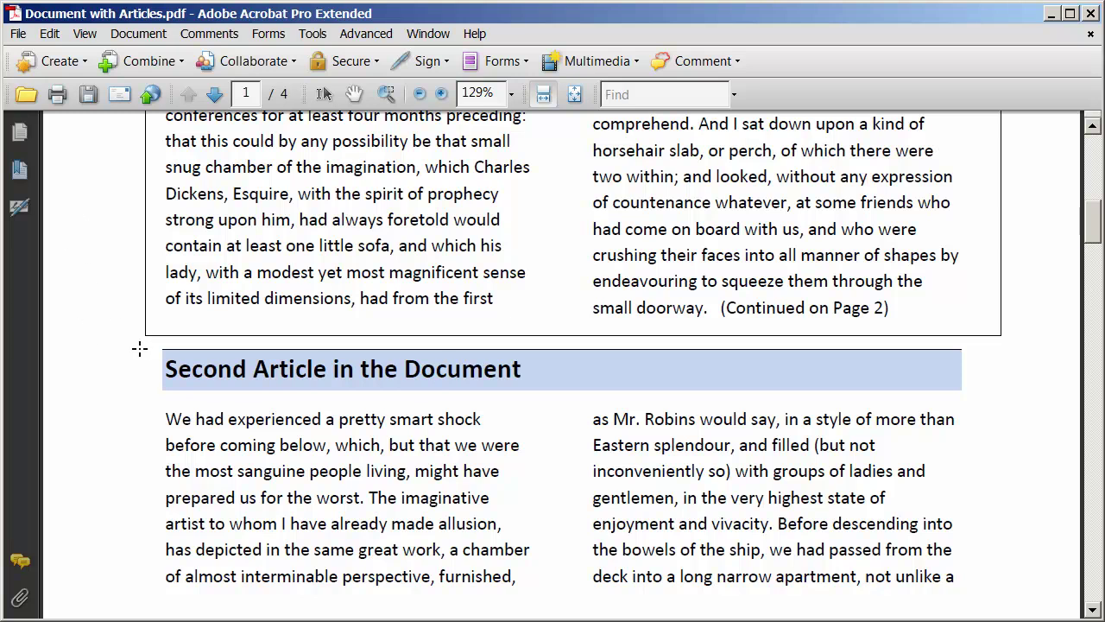
Box the second article's page 1 text and its two-column continuation at the top of page 2.
{"action": "left_click_drag", "start_coordinate": [146, 341], "coordinate": [1019, 614]}
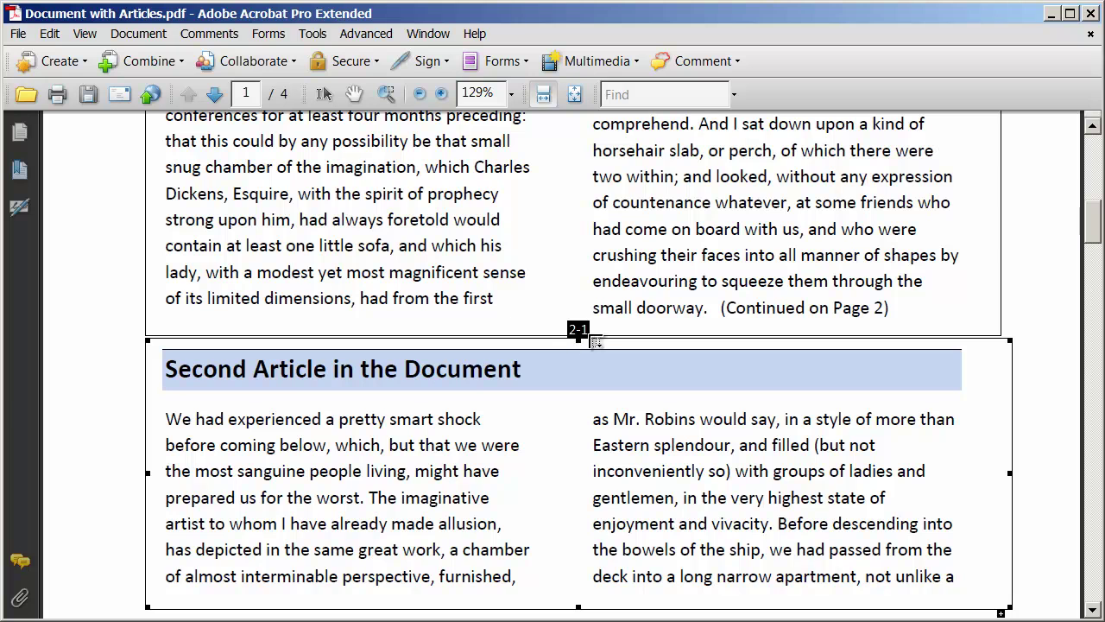
{"action": "scroll", "coordinate": [594, 505], "scroll_direction": "down", "scroll_amount": 8}
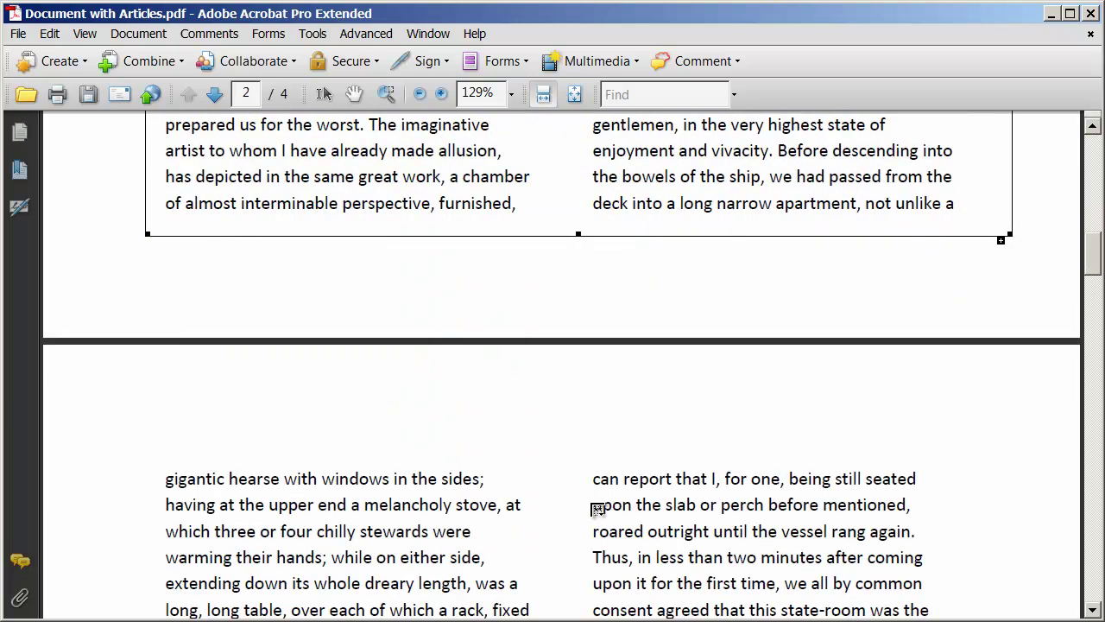
{"action": "scroll", "coordinate": [595, 509], "scroll_direction": "down", "scroll_amount": 5}
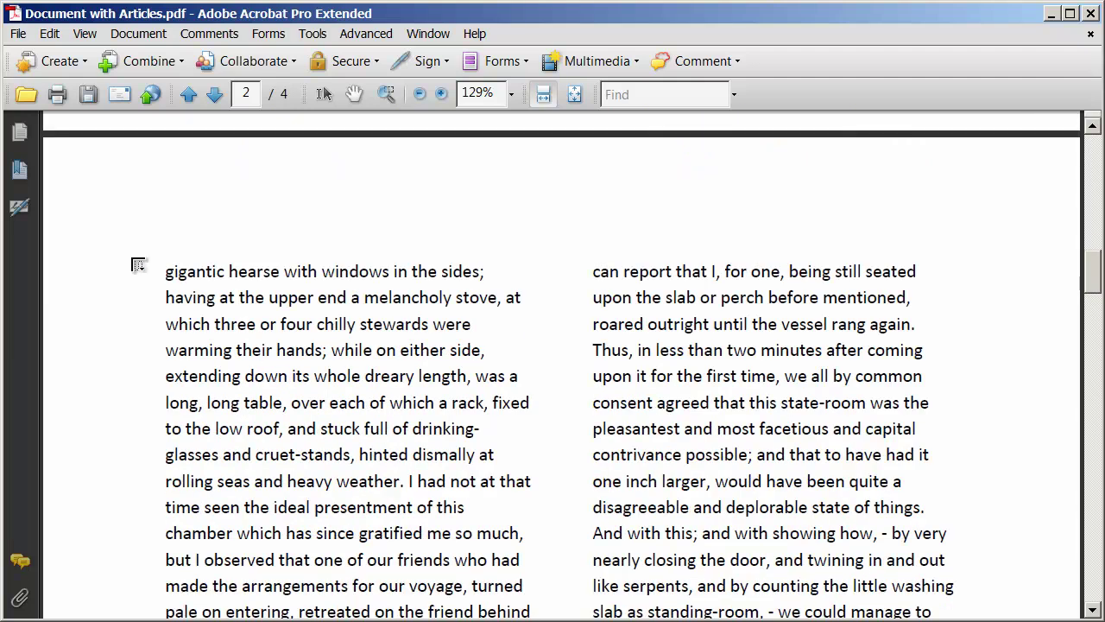
{"action": "left_click_drag", "start_coordinate": [136, 225], "coordinate": [1039, 386]}
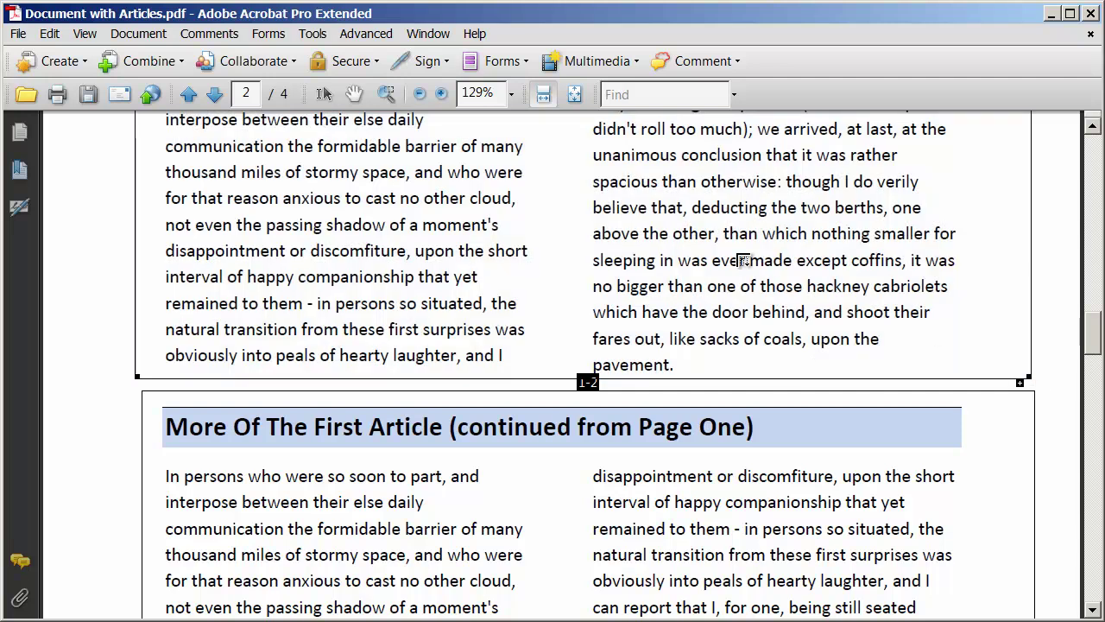
{"action": "scroll", "coordinate": [666, 372], "scroll_direction": "up", "scroll_amount": 18}
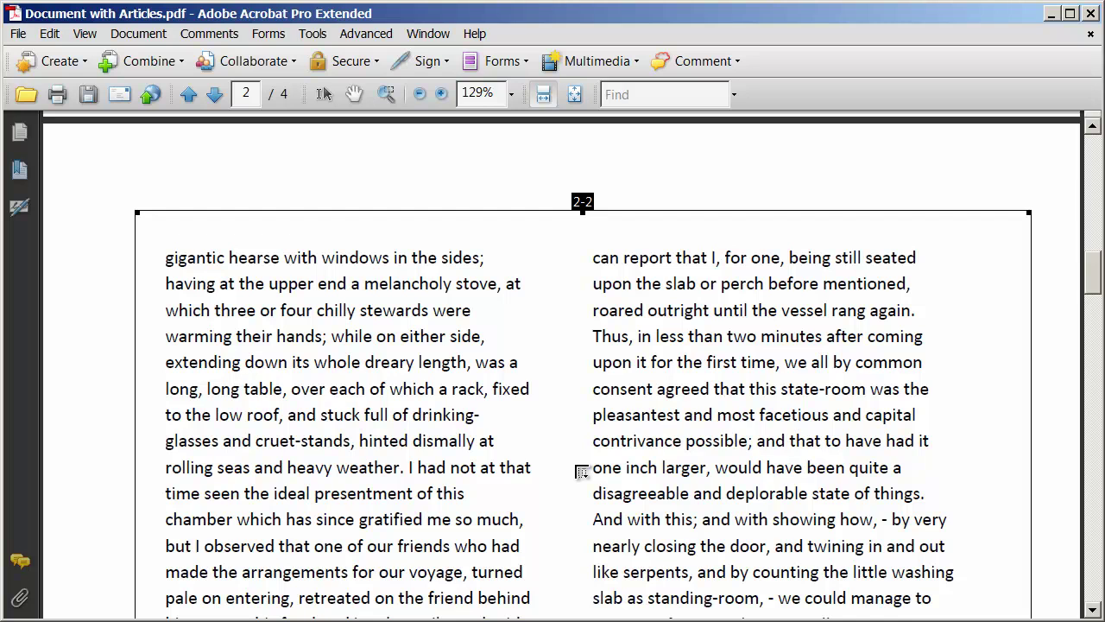
End the second thread, title it 'Second Article' and enter the author's name in Article Properties.
{"action": "key", "text": "Return"}
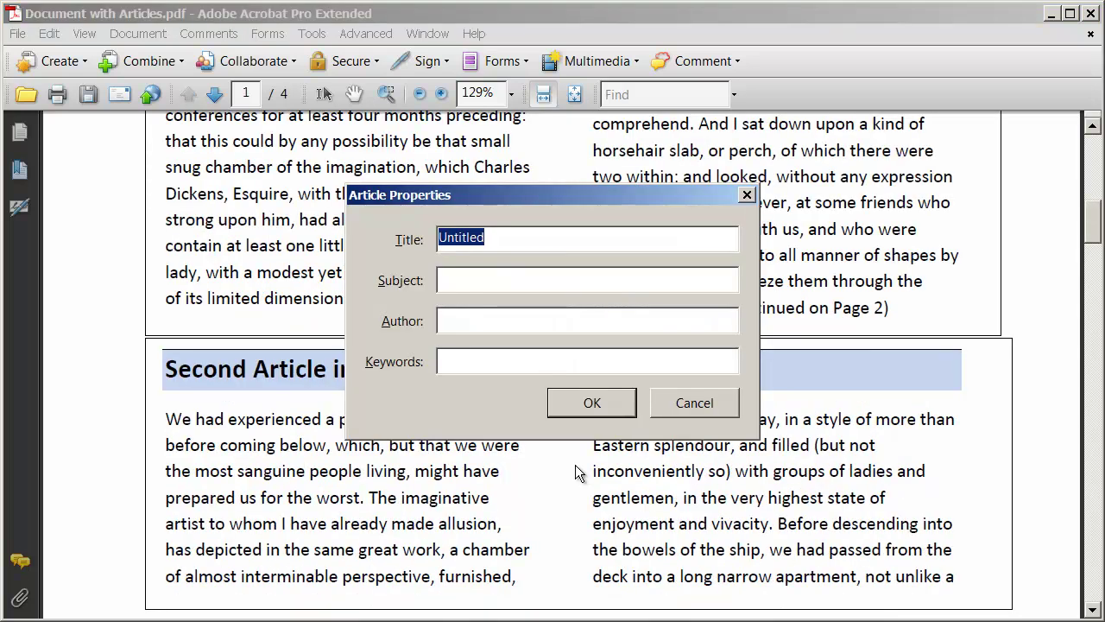
{"action": "type", "text": "Second Ar"}
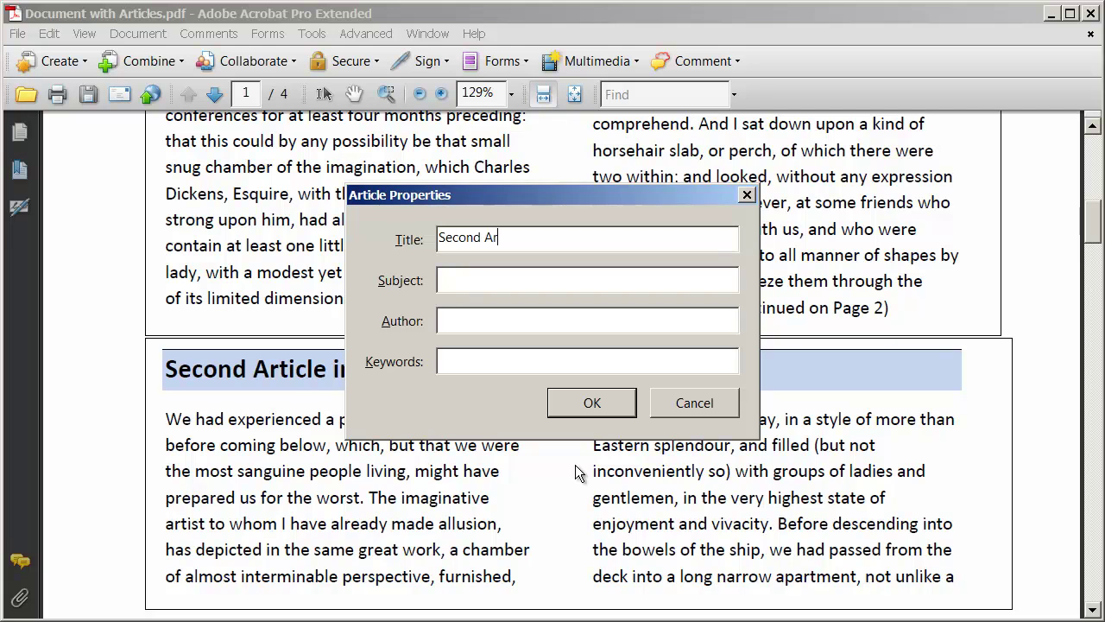
{"action": "type", "text": "tcil"}
{"action": "key", "text": "BackSpace"}
{"action": "key", "text": "BackSpace"}
{"action": "key", "text": "BackSpace"}
{"action": "key", "text": "BackSpace"}
{"action": "type", "text": "ticl"}
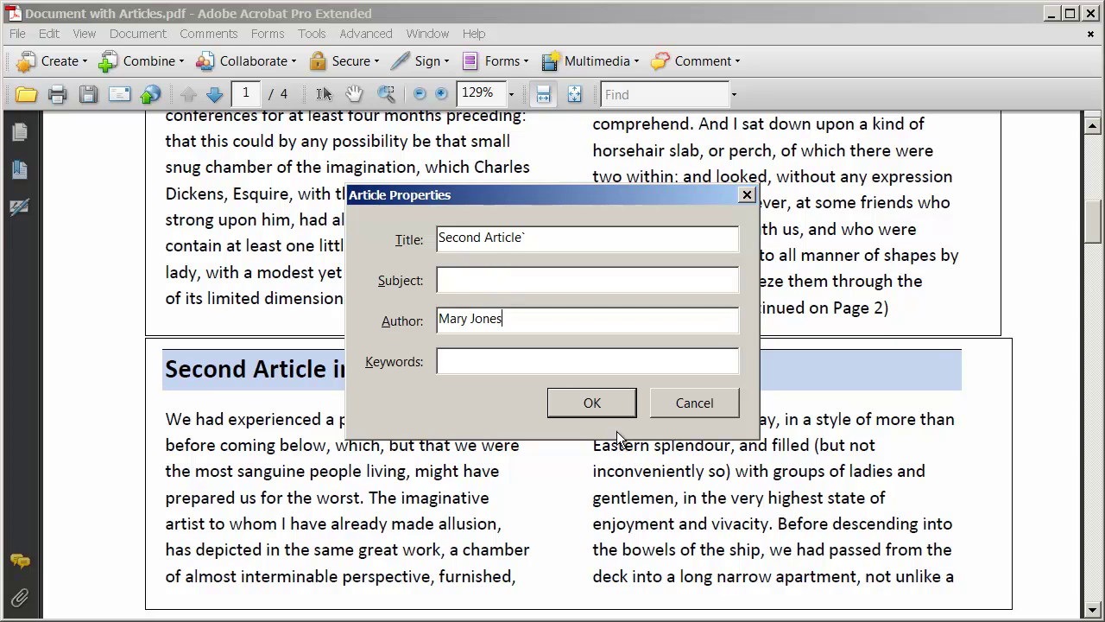
{"action": "left_click", "coordinate": [594, 402]}
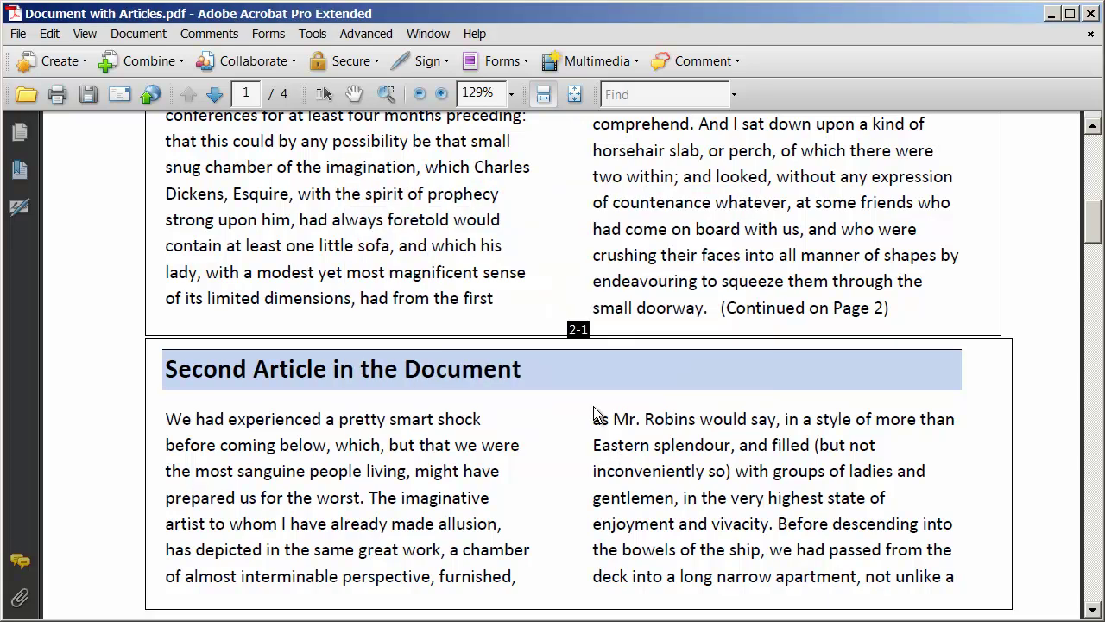
Scroll to the 'Third Article in Document' section on page 3 and reactivate the Article Tool.
{"action": "scroll", "coordinate": [594, 416], "scroll_direction": "down", "scroll_amount": 10}
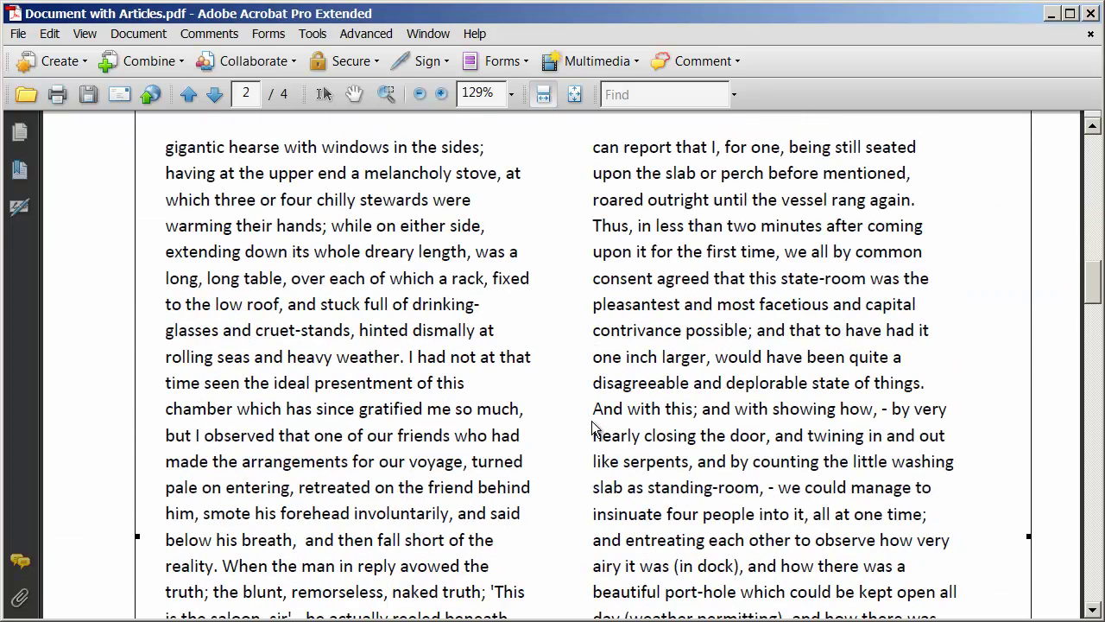
{"action": "scroll", "coordinate": [594, 439], "scroll_direction": "down", "scroll_amount": 5}
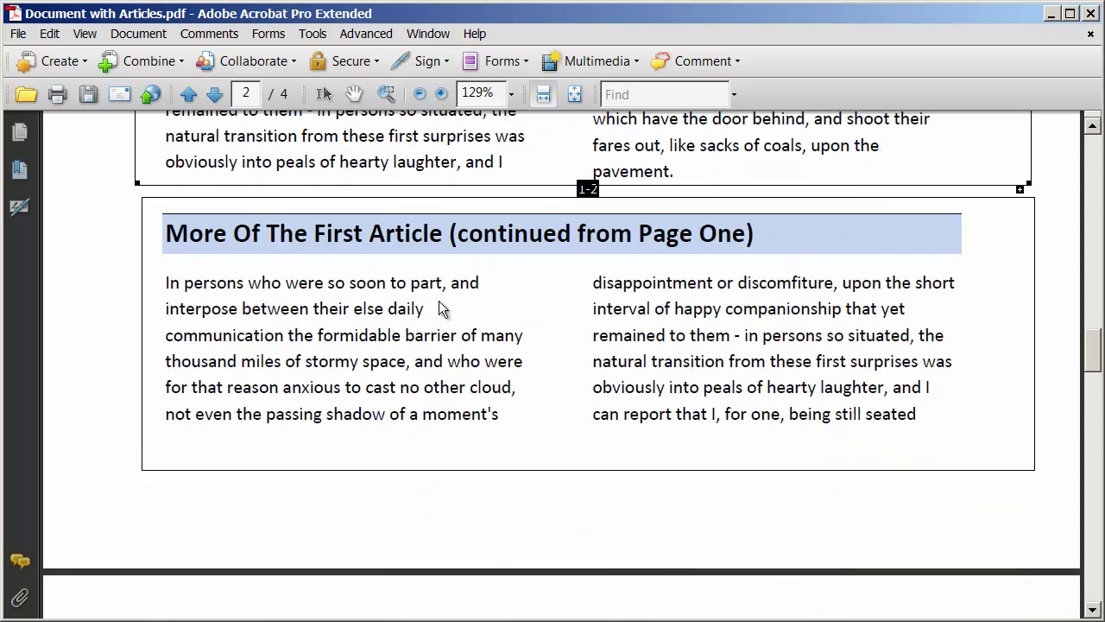
{"action": "scroll", "coordinate": [466, 416], "scroll_direction": "down", "scroll_amount": 3}
{"action": "scroll", "coordinate": [467, 416], "scroll_direction": "down", "scroll_amount": 8}
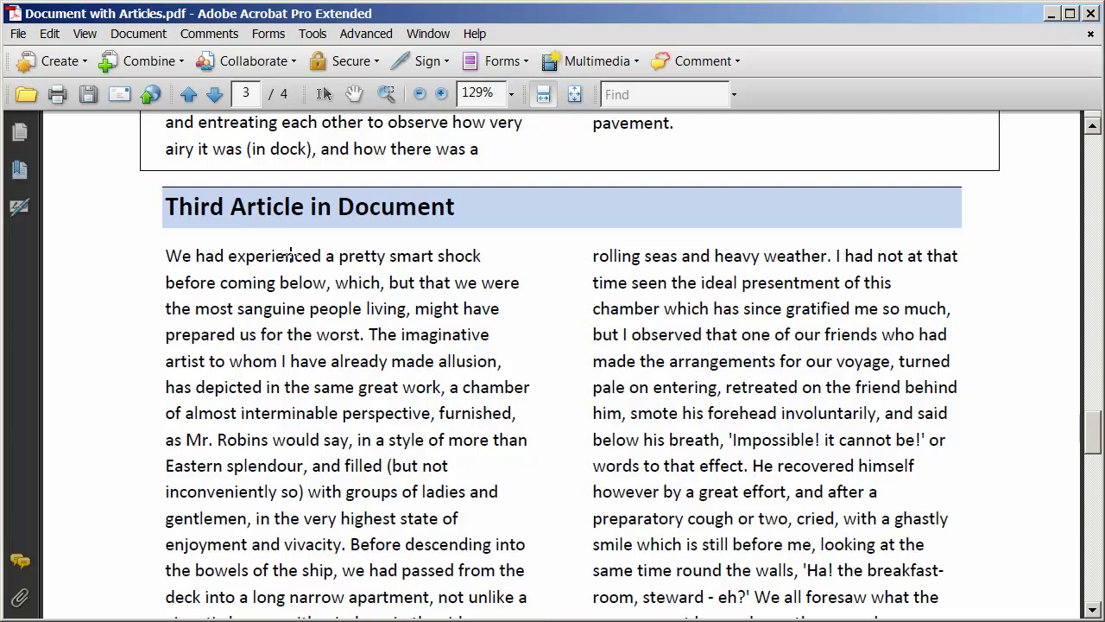
{"action": "left_click", "coordinate": [313, 33]}
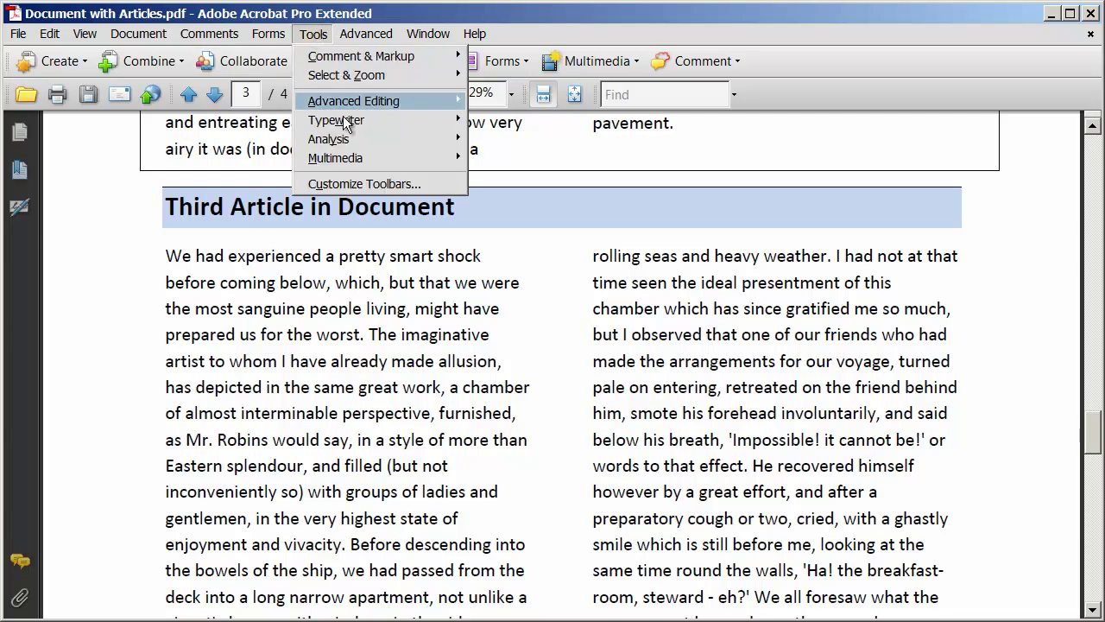
{"action": "mouse_move", "coordinate": [365, 103]}
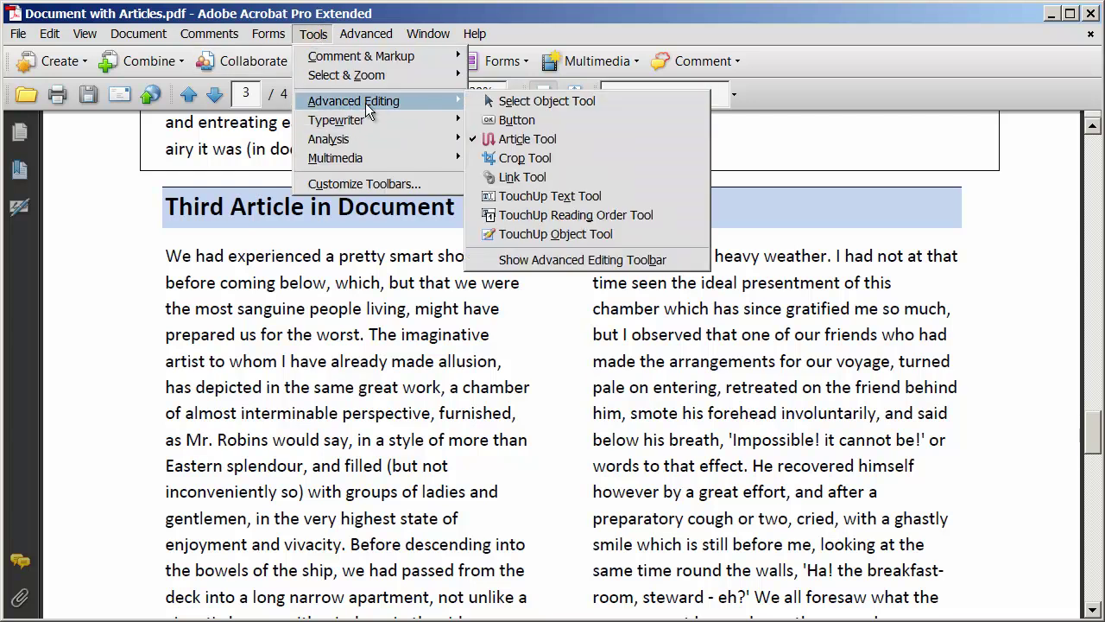
{"action": "left_click", "coordinate": [527, 140]}
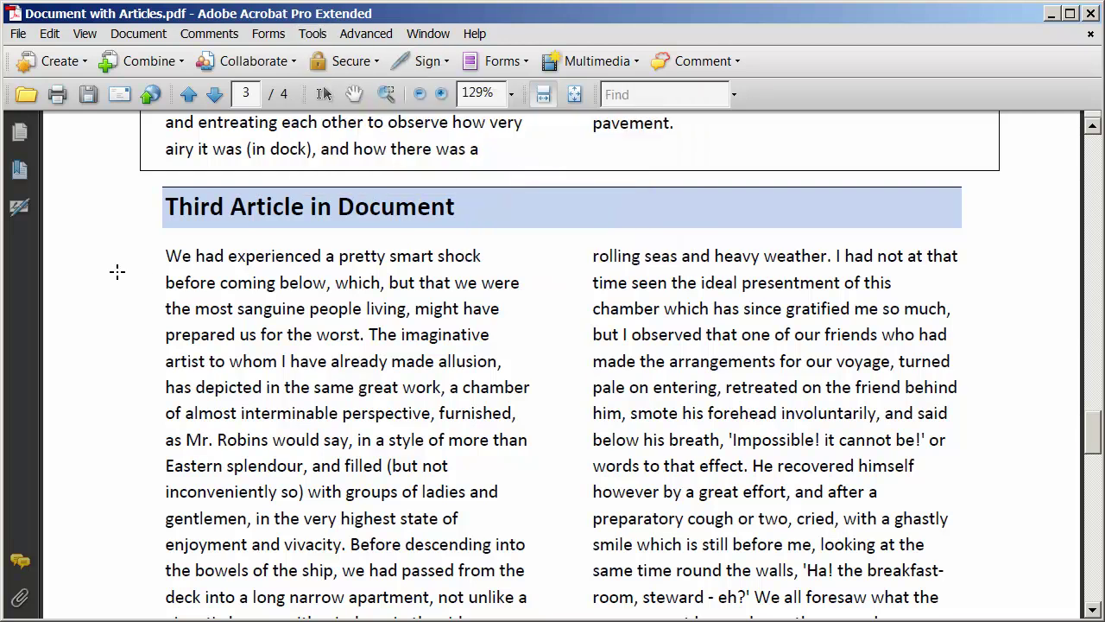
Draw article boxes around the third article's text on page 3 and its continuation on page 4.
{"action": "left_click_drag", "start_coordinate": [139, 180], "coordinate": [1007, 422]}
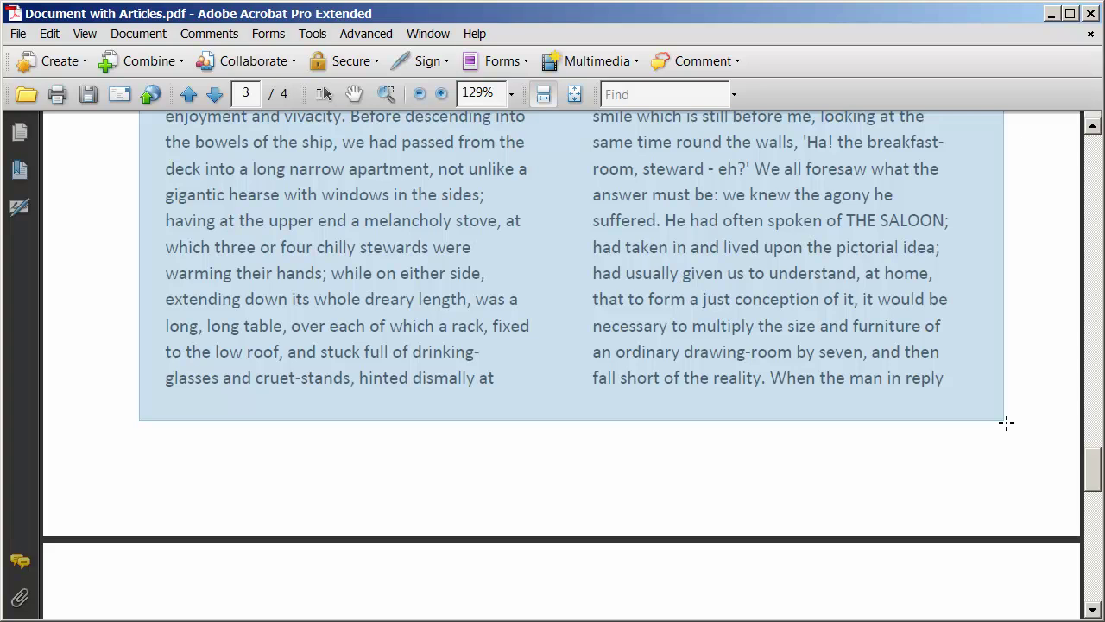
{"action": "left_click_drag", "start_coordinate": [1006, 422], "coordinate": [1007, 422]}
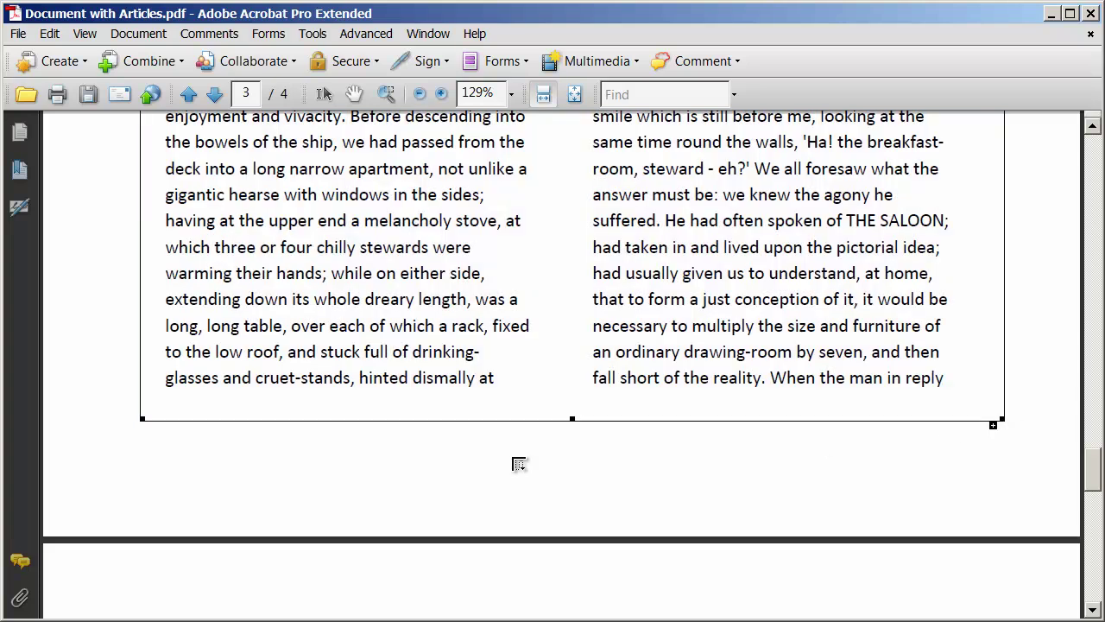
{"action": "scroll", "coordinate": [518, 463], "scroll_direction": "down", "scroll_amount": 10}
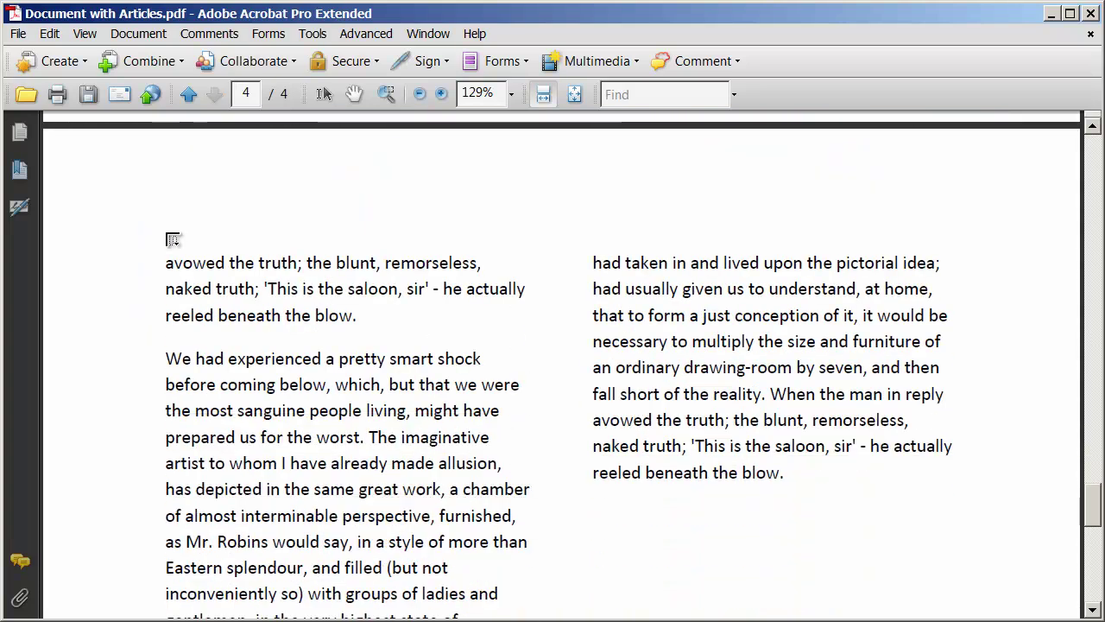
{"action": "left_click_drag", "start_coordinate": [142, 219], "coordinate": [1025, 508]}
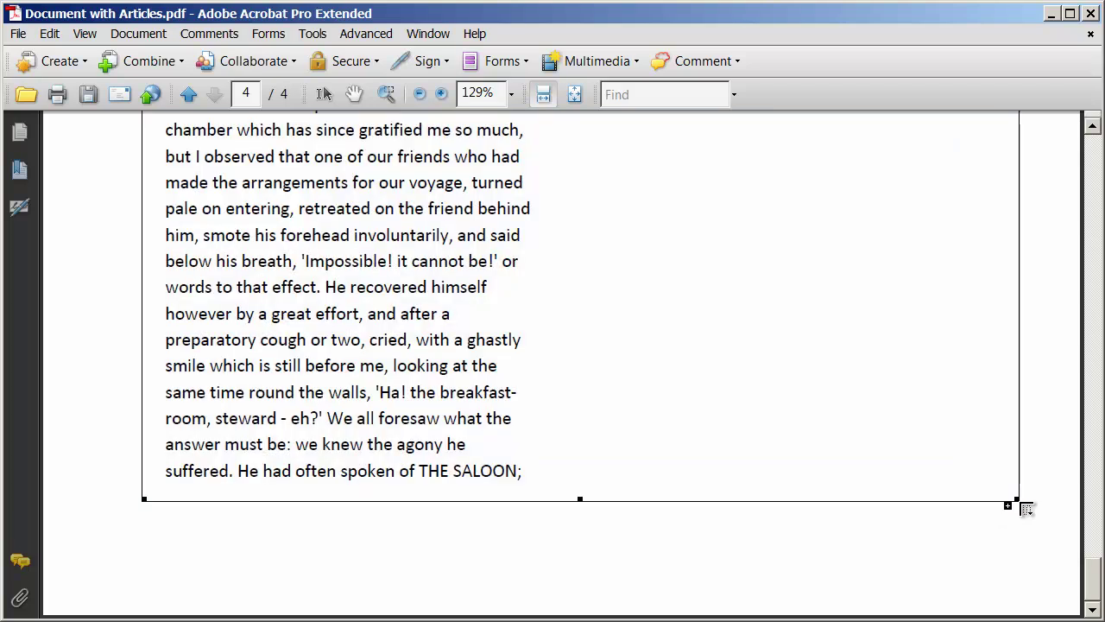
{"action": "scroll", "coordinate": [1025, 508], "scroll_direction": "up", "scroll_amount": 10}
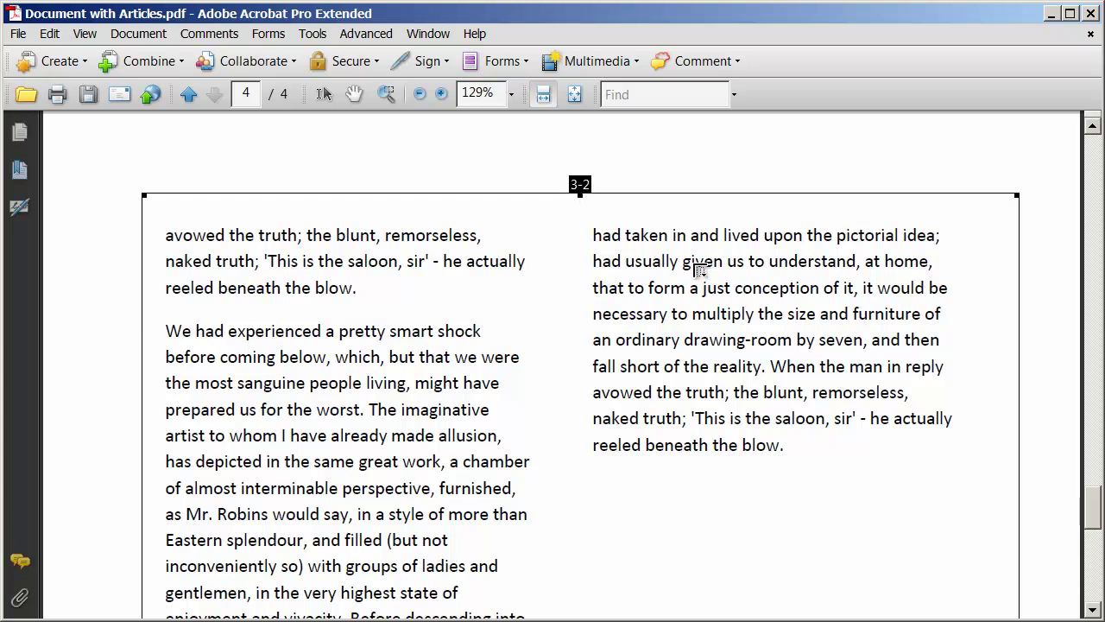
End the third thread, title it 'Third Article' and fill in the author's name.
{"action": "key", "text": "Return"}
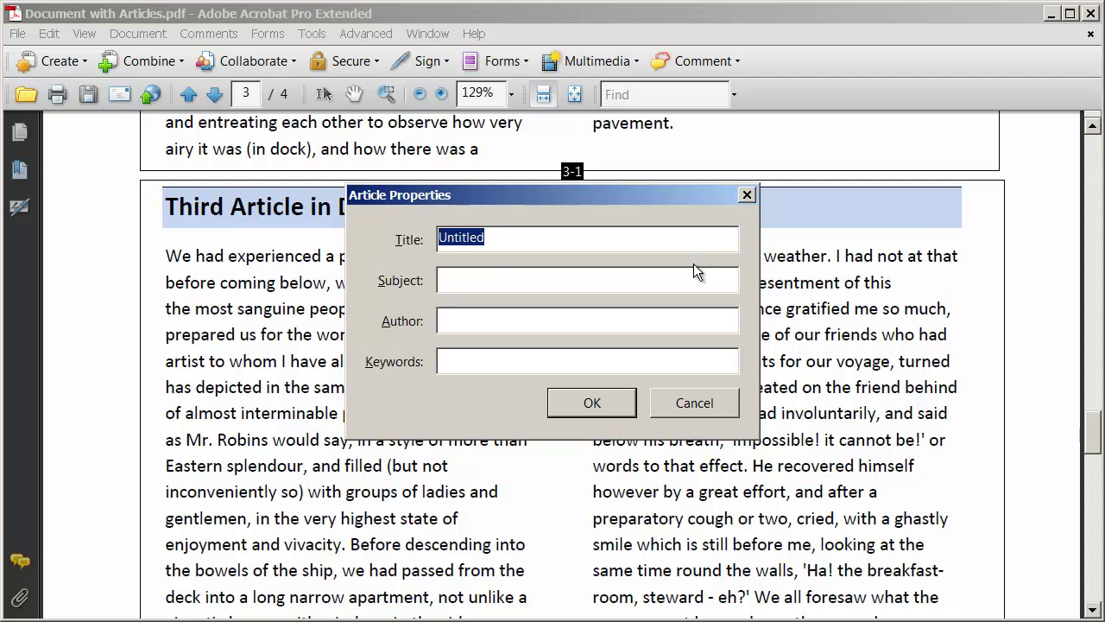
{"action": "type", "text": "Thir"}
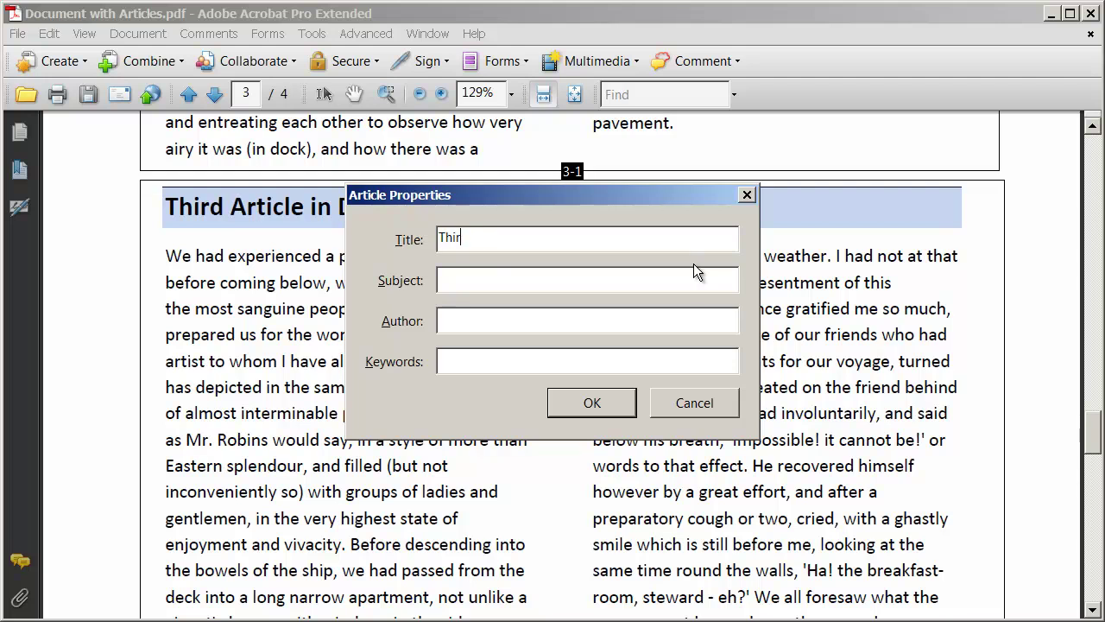
{"action": "type", "text": "d Are"}
{"action": "type", "text": "ticle"}
{"action": "left_click", "coordinate": [602, 329]}
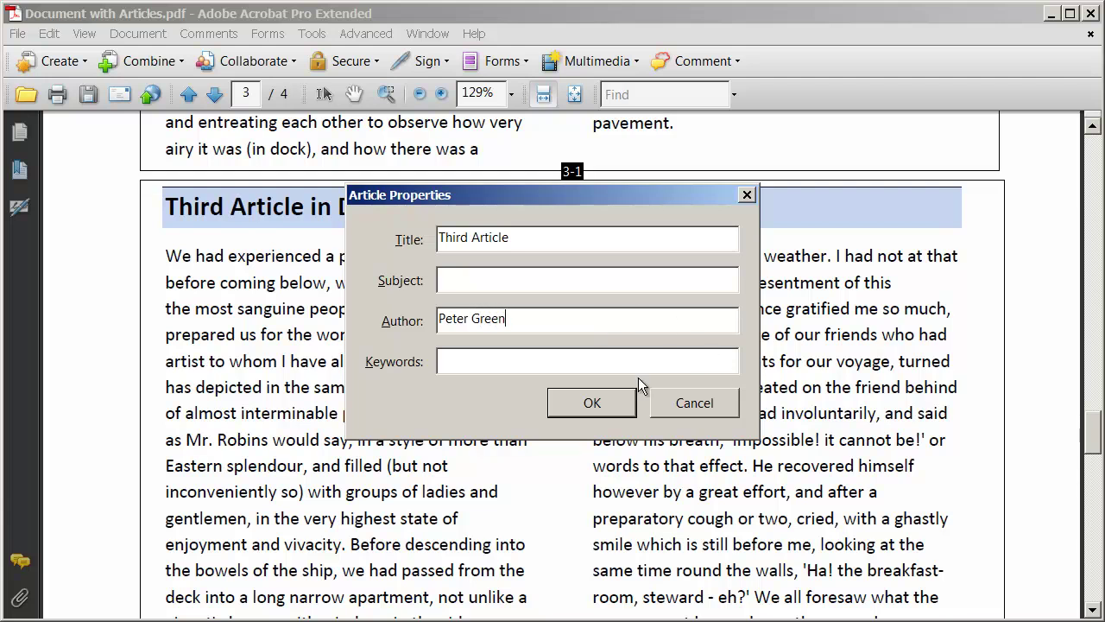
{"action": "left_click", "coordinate": [589, 403]}
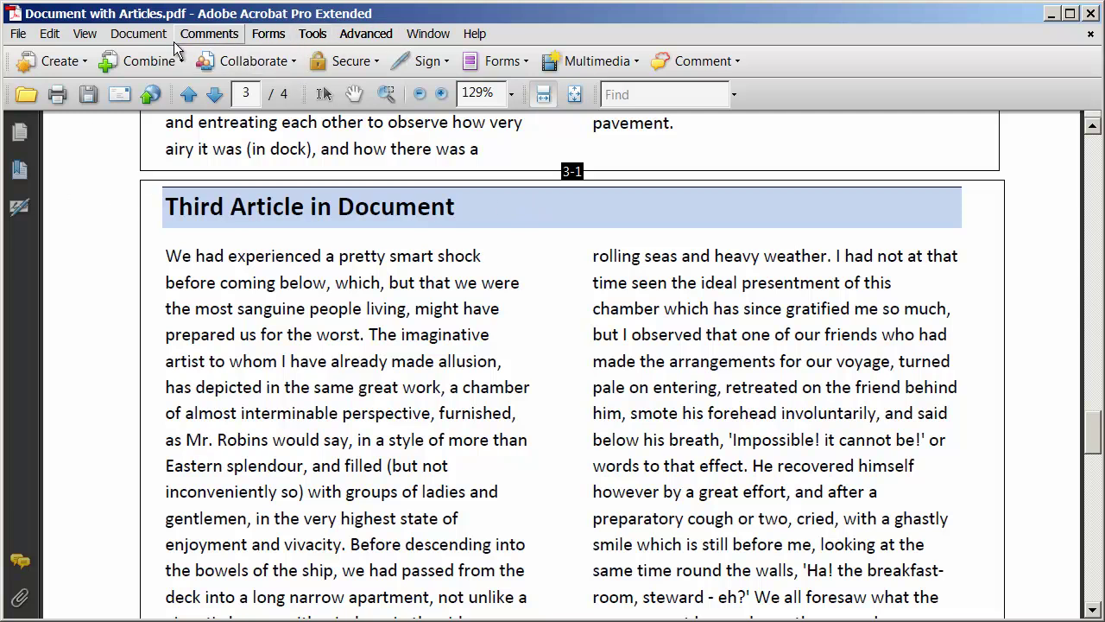
Show the Articles panel via View > Navigation Panels > Articles.
{"action": "left_click", "coordinate": [84, 35]}
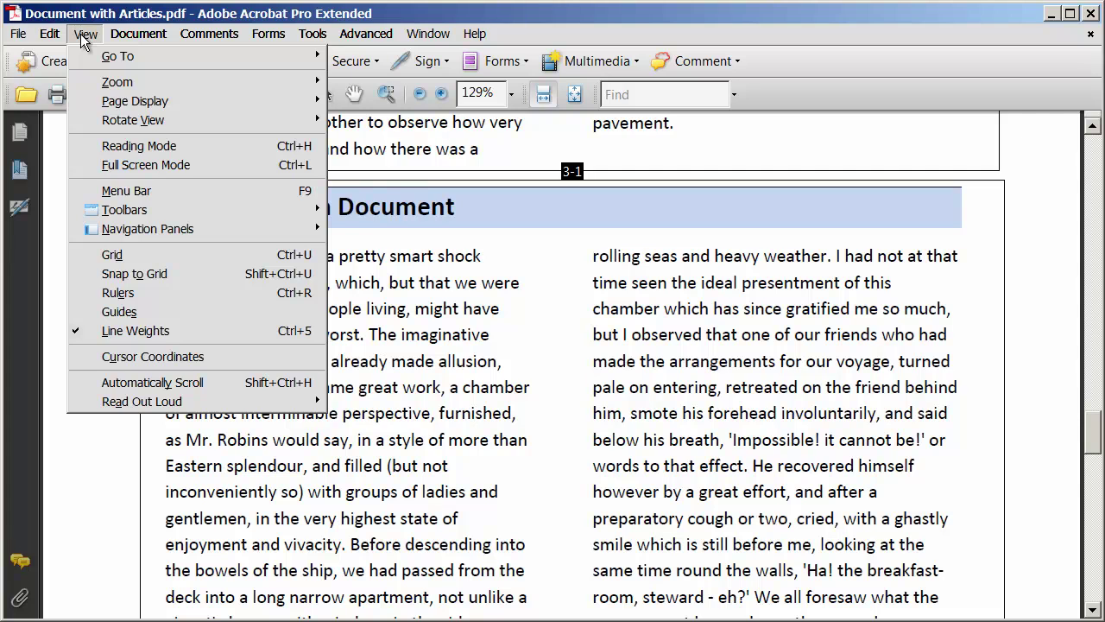
{"action": "mouse_move", "coordinate": [186, 232]}
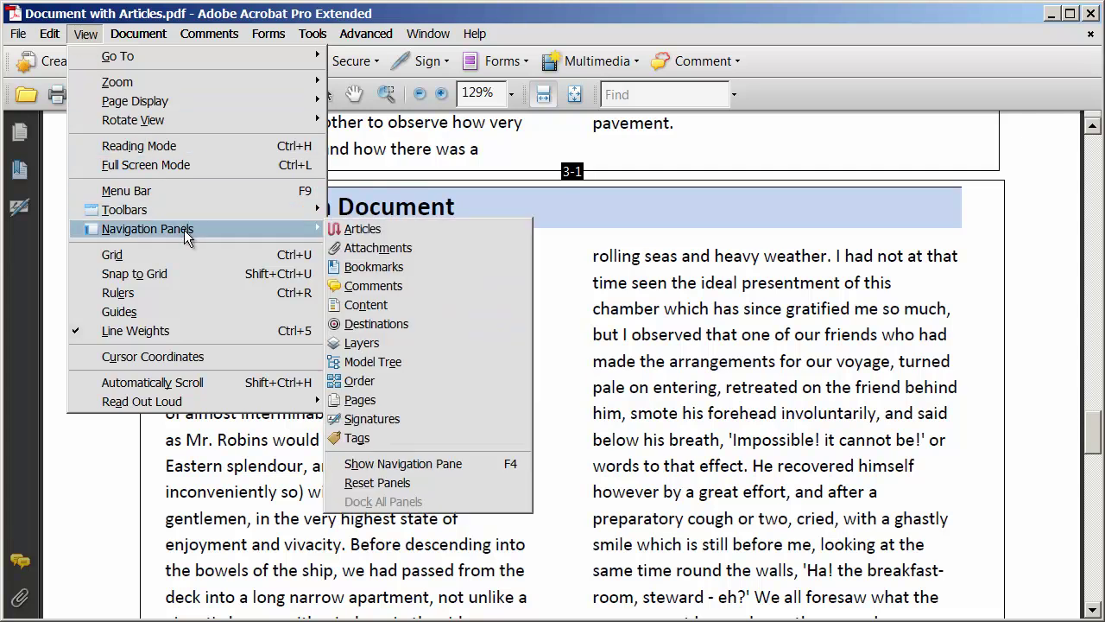
{"action": "left_click", "coordinate": [384, 232]}
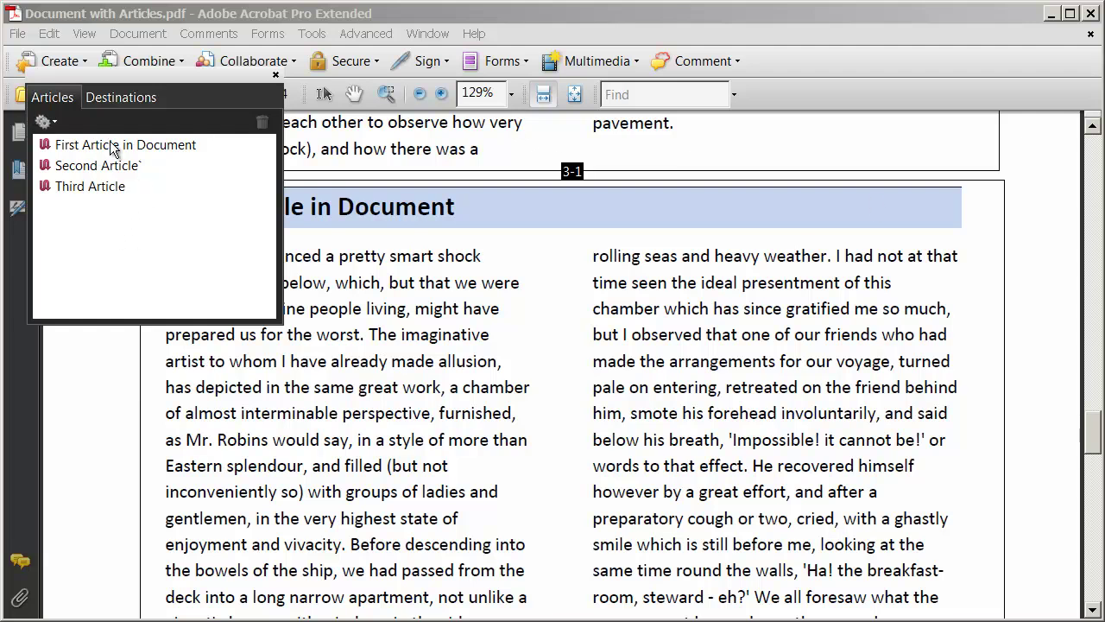
Jump to the First, Second and Third article threads, then back to the First.
{"action": "double_click", "coordinate": [136, 152]}
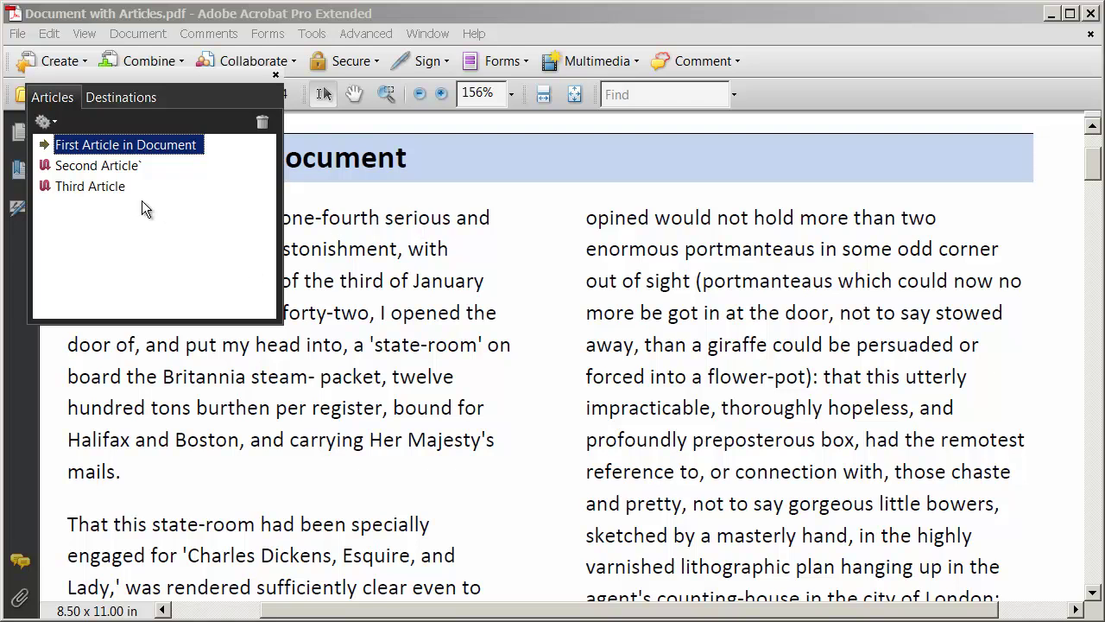
{"action": "double_click", "coordinate": [125, 164]}
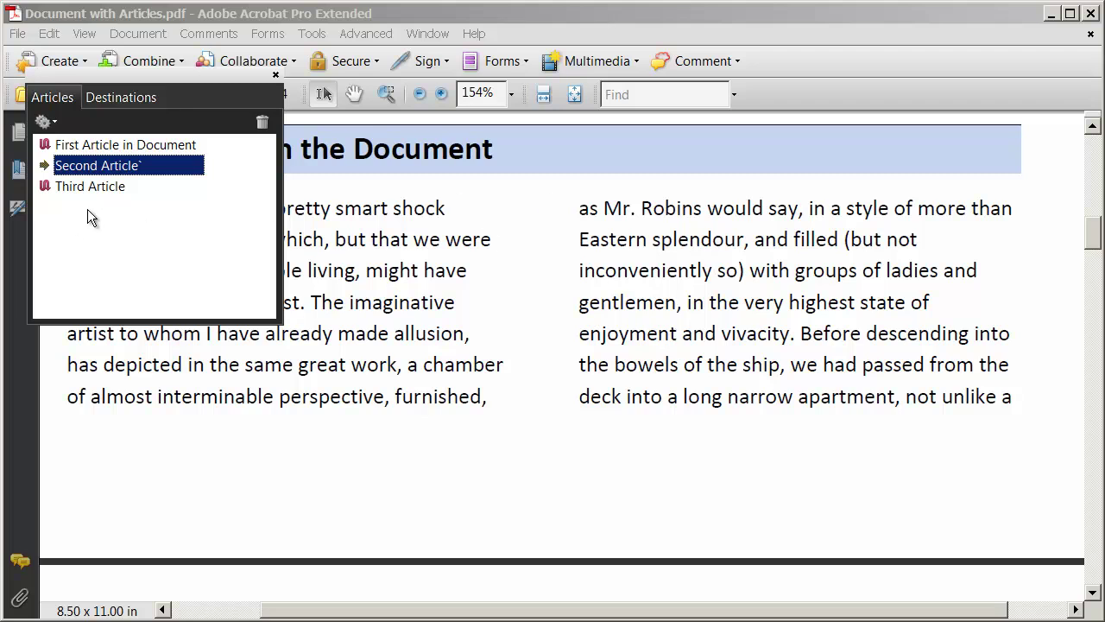
{"action": "double_click", "coordinate": [102, 188]}
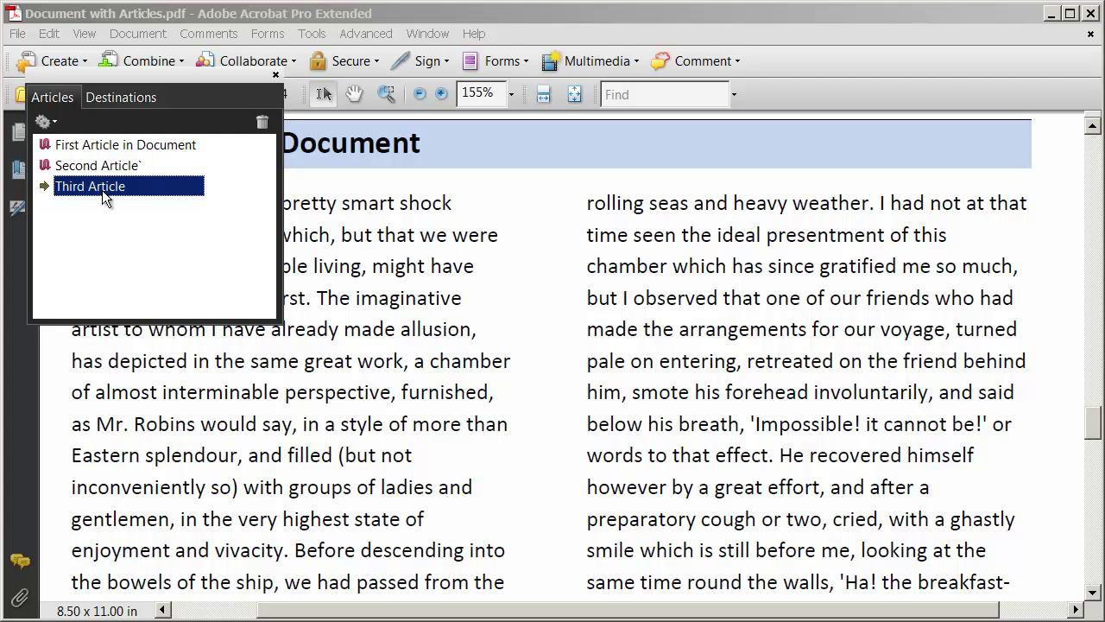
{"action": "double_click", "coordinate": [147, 149]}
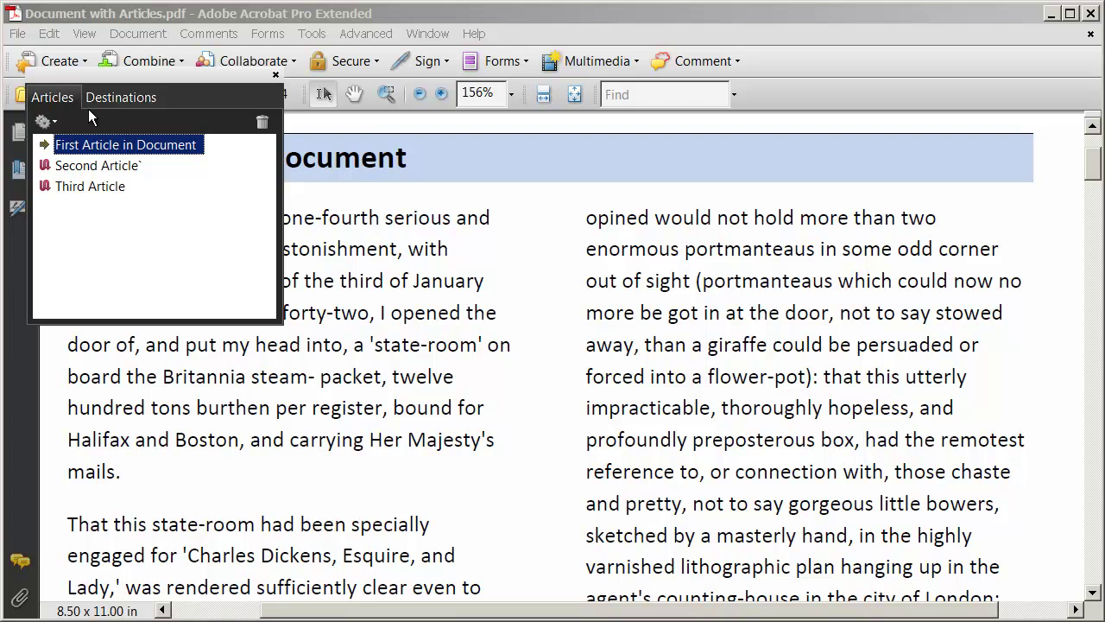
{"action": "left_click", "coordinate": [85, 33]}
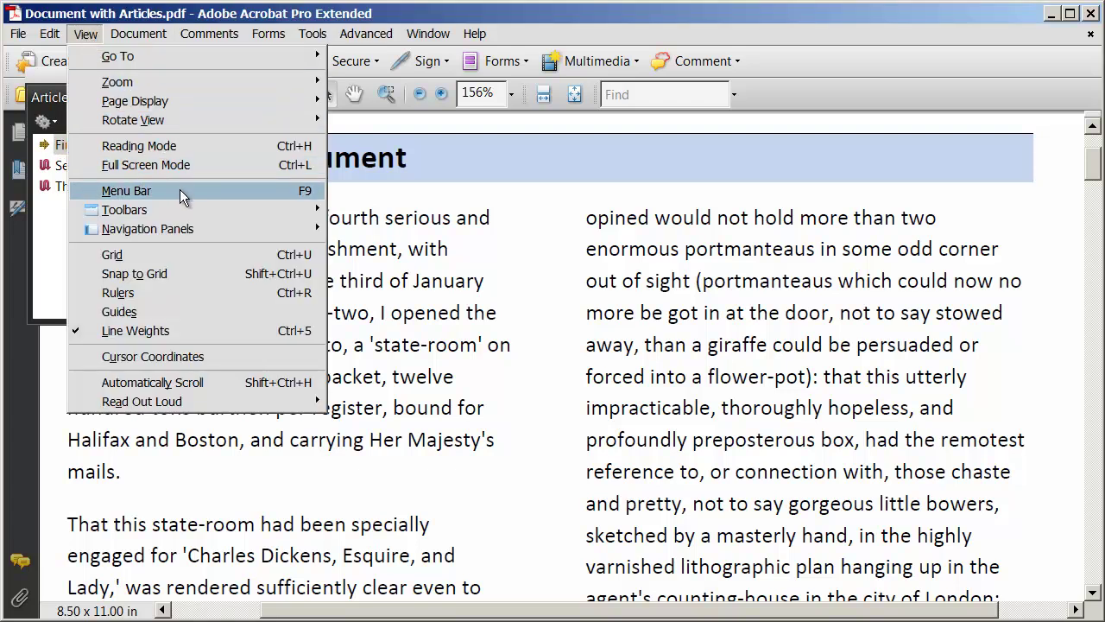
Hide the Articles panel, then scroll through the pages and back to page 1's first article.
{"action": "mouse_move", "coordinate": [196, 221]}
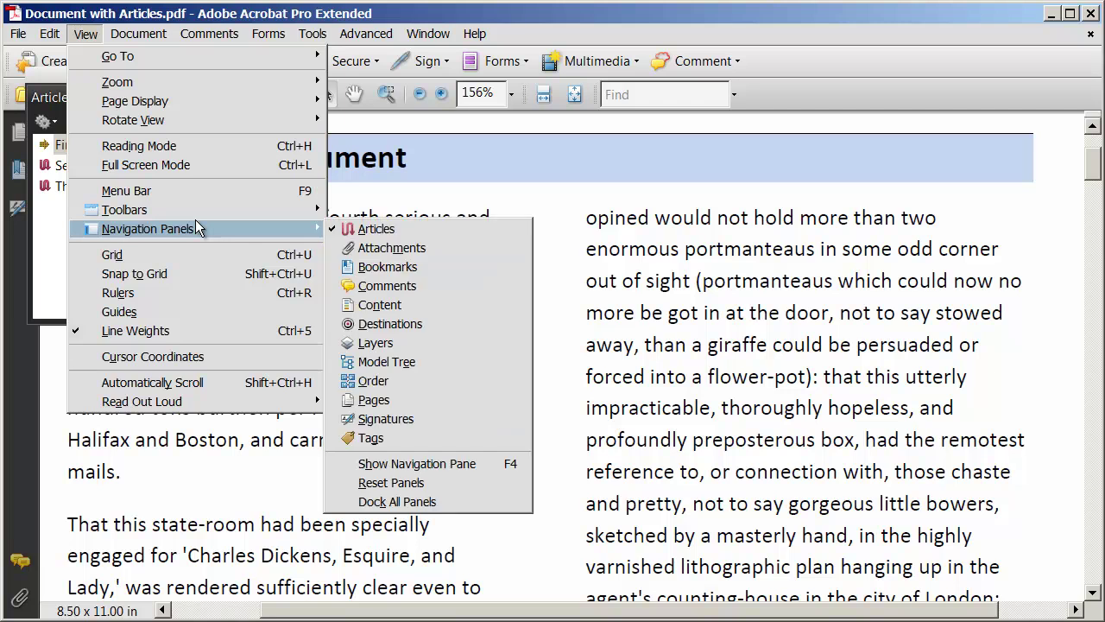
{"action": "left_click", "coordinate": [381, 231]}
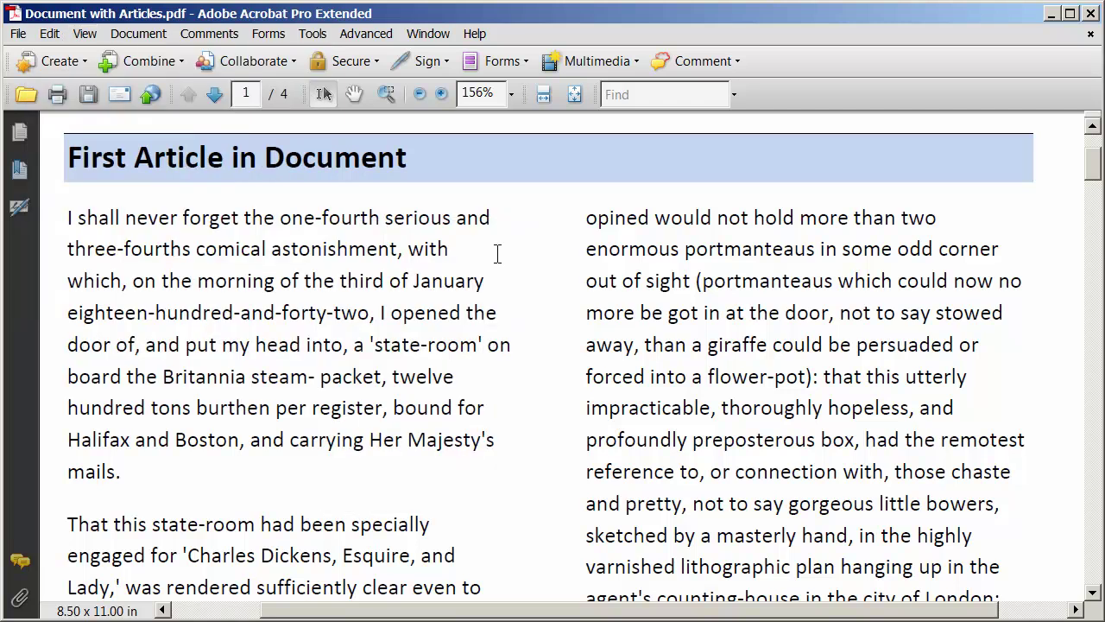
{"action": "scroll", "coordinate": [223, 221], "scroll_direction": "down", "scroll_amount": 10}
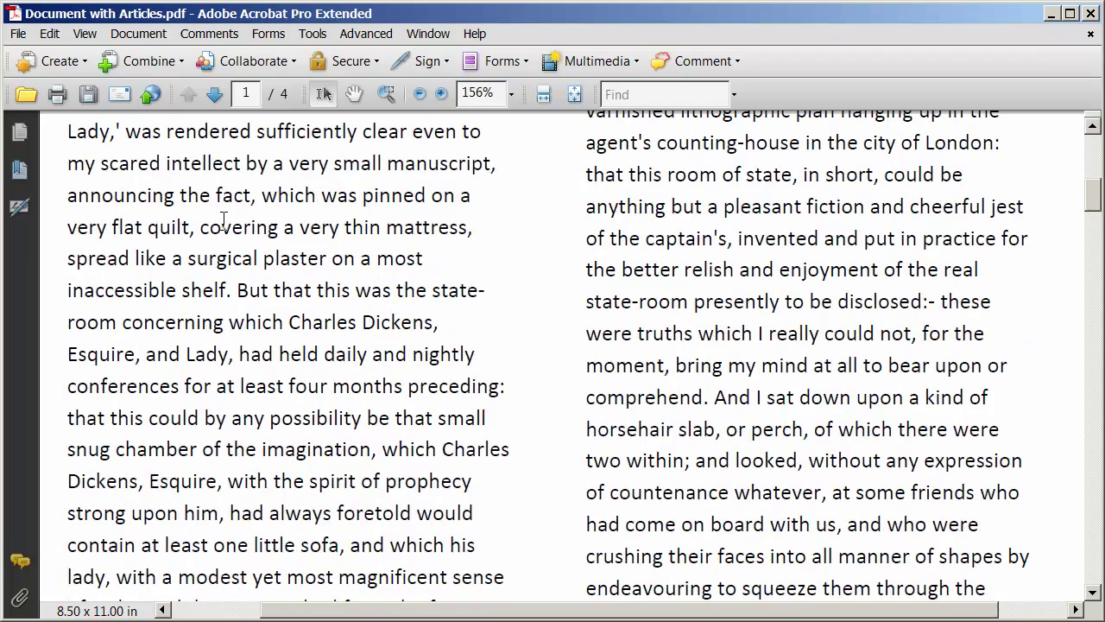
{"action": "scroll", "coordinate": [224, 231], "scroll_direction": "down", "scroll_amount": 10}
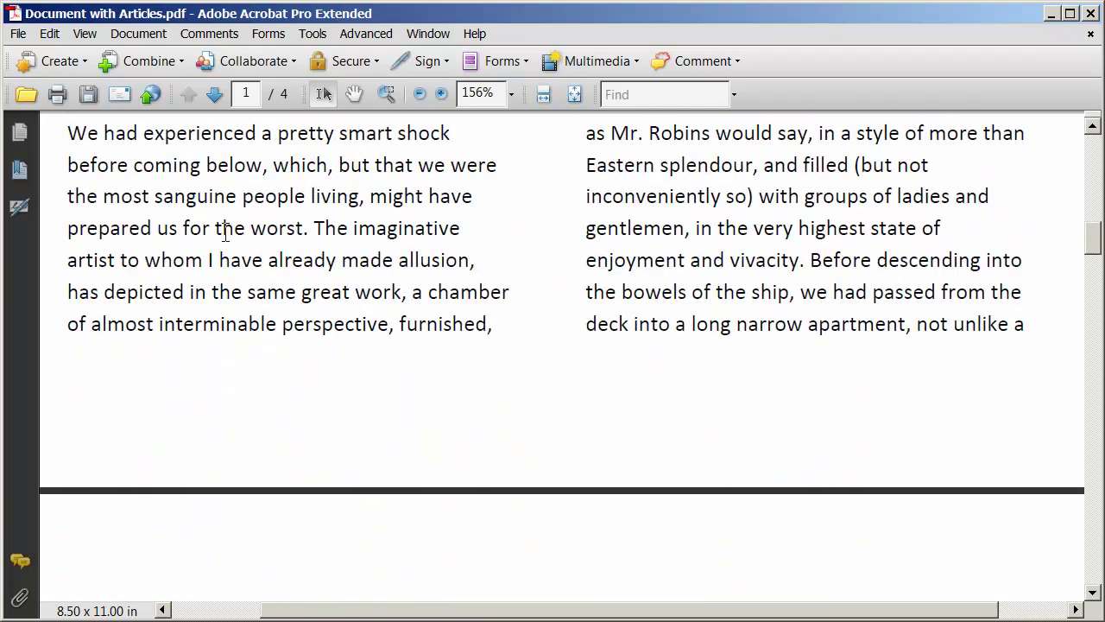
{"action": "scroll", "coordinate": [223, 242], "scroll_direction": "down", "scroll_amount": 10}
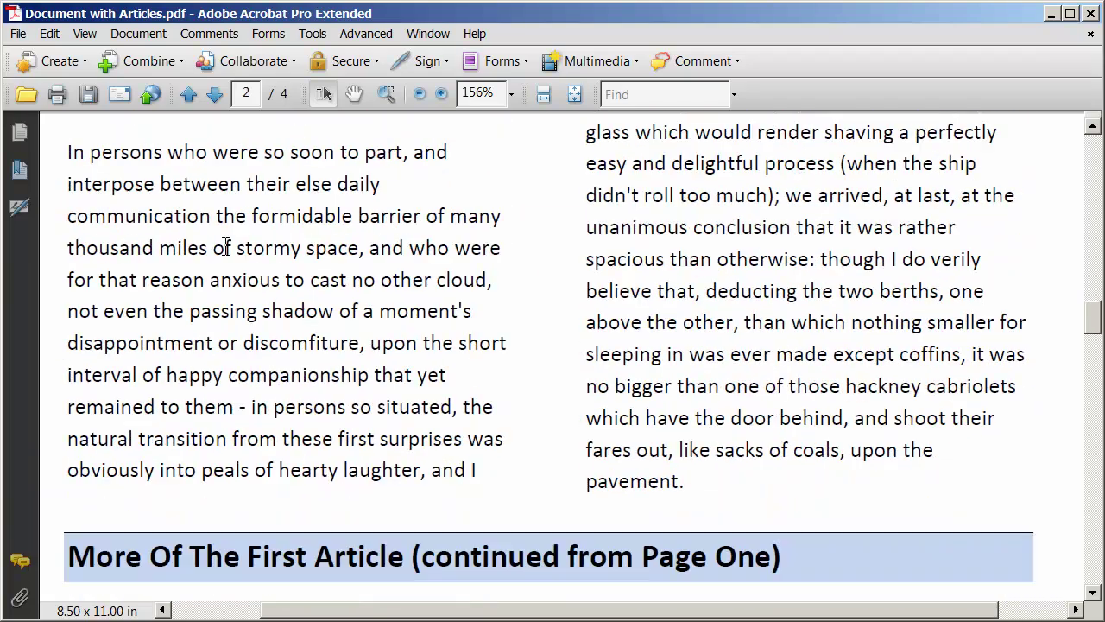
{"action": "scroll", "coordinate": [471, 412], "scroll_direction": "up", "scroll_amount": 10}
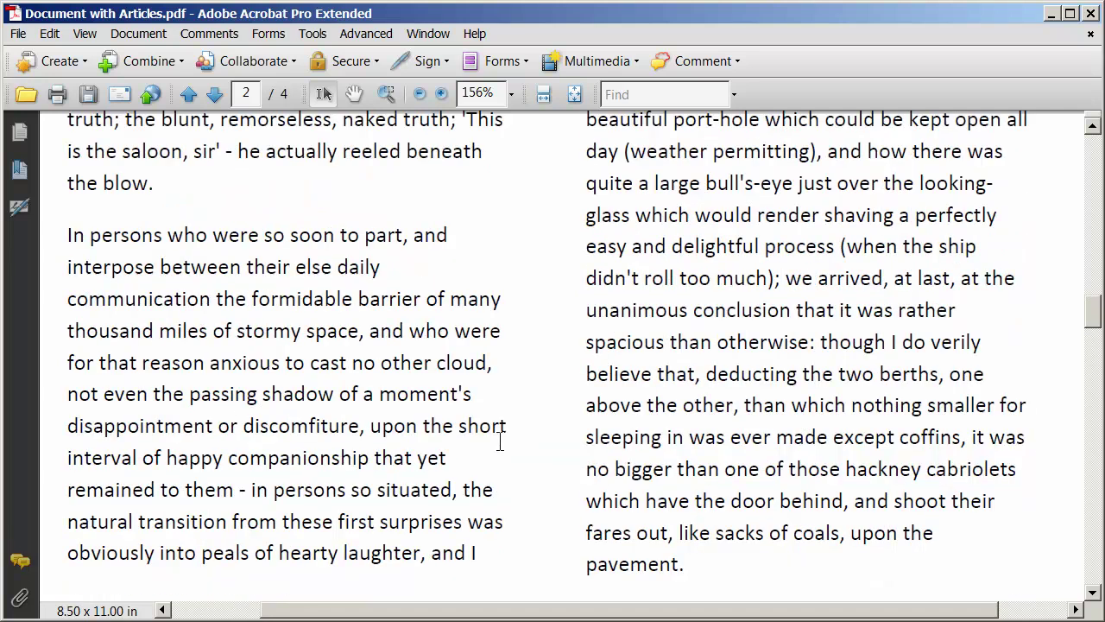
{"action": "scroll", "coordinate": [496, 447], "scroll_direction": "up", "scroll_amount": 10}
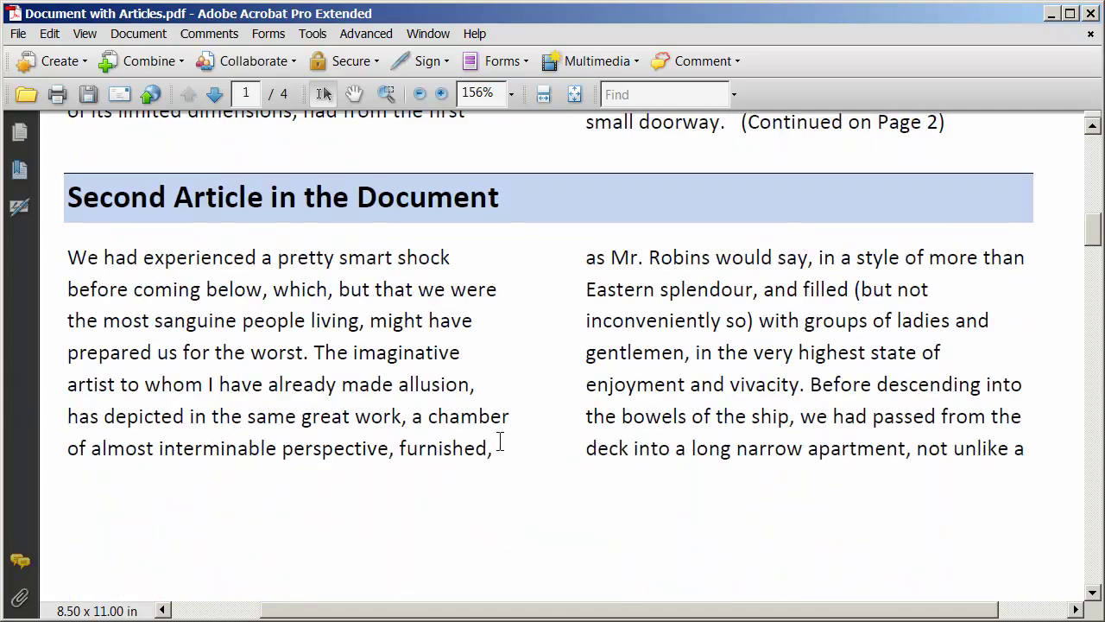
{"action": "scroll", "coordinate": [499, 441], "scroll_direction": "up", "scroll_amount": 5}
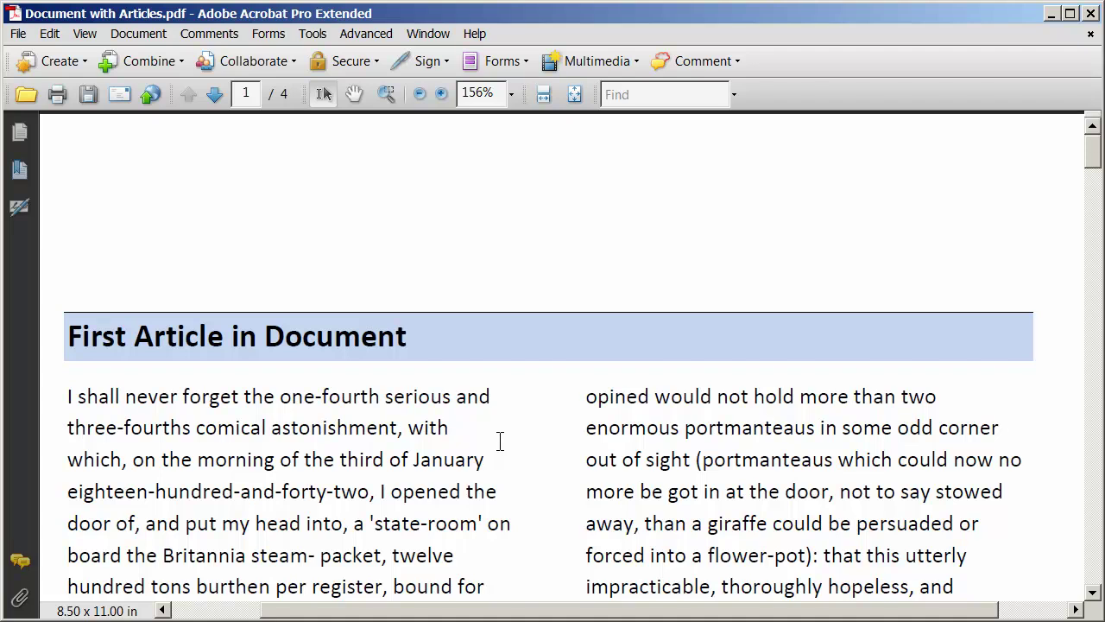